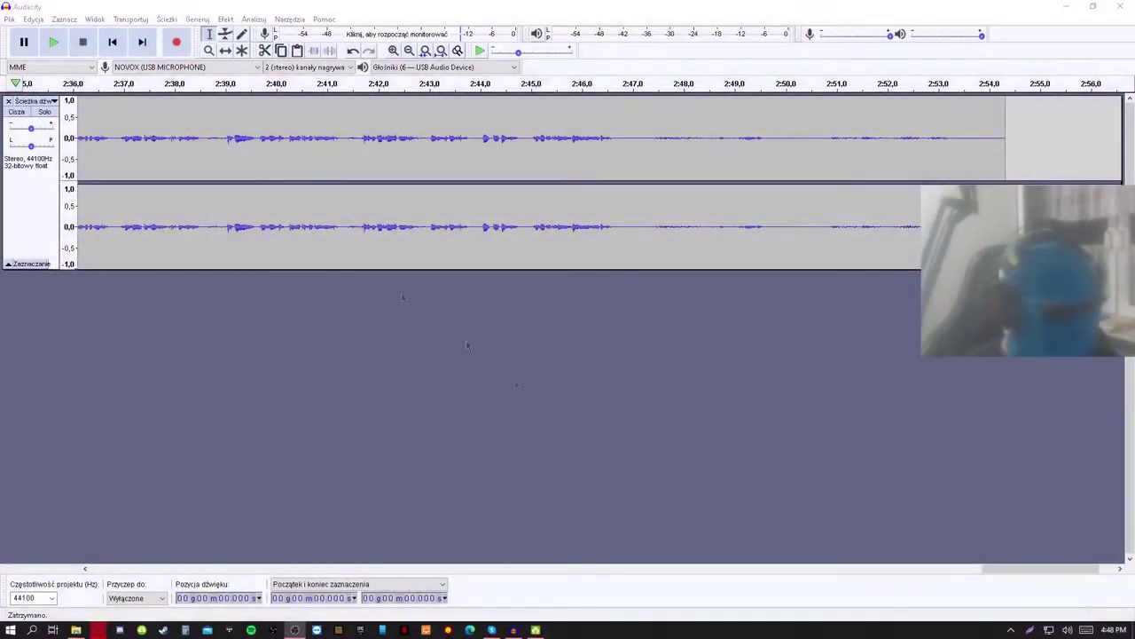
Capture the Noise Reduction profile from the quiet stretch between about 2.9 and 4.1 seconds of the recording.
click(53, 42)
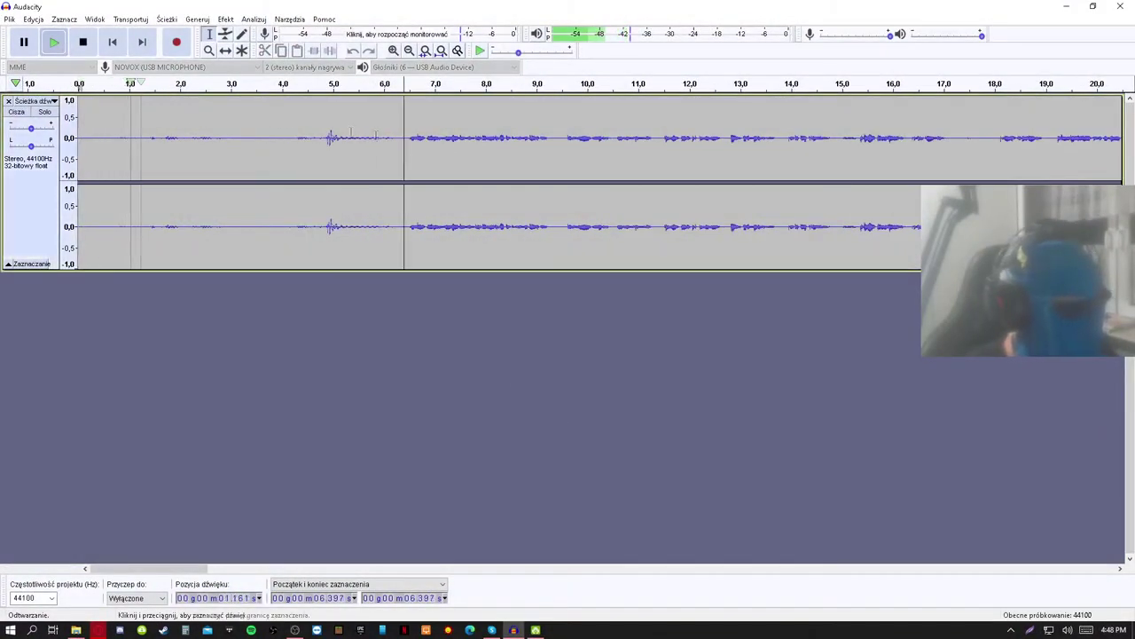
drag(287, 145, 225, 144)
click(225, 18)
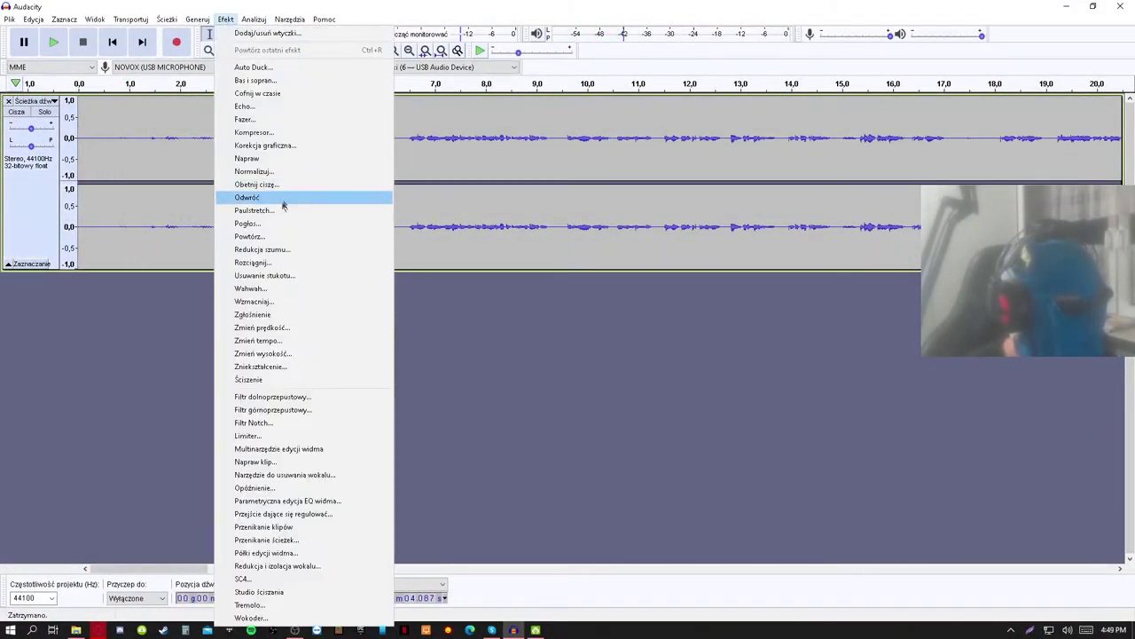
click(283, 250)
click(548, 257)
Apply Noise Reduction to the whole stereo recording using the captured profile.
key(ctrl+a)
click(198, 19)
mouse_move(226, 19)
click(284, 250)
click(601, 411)
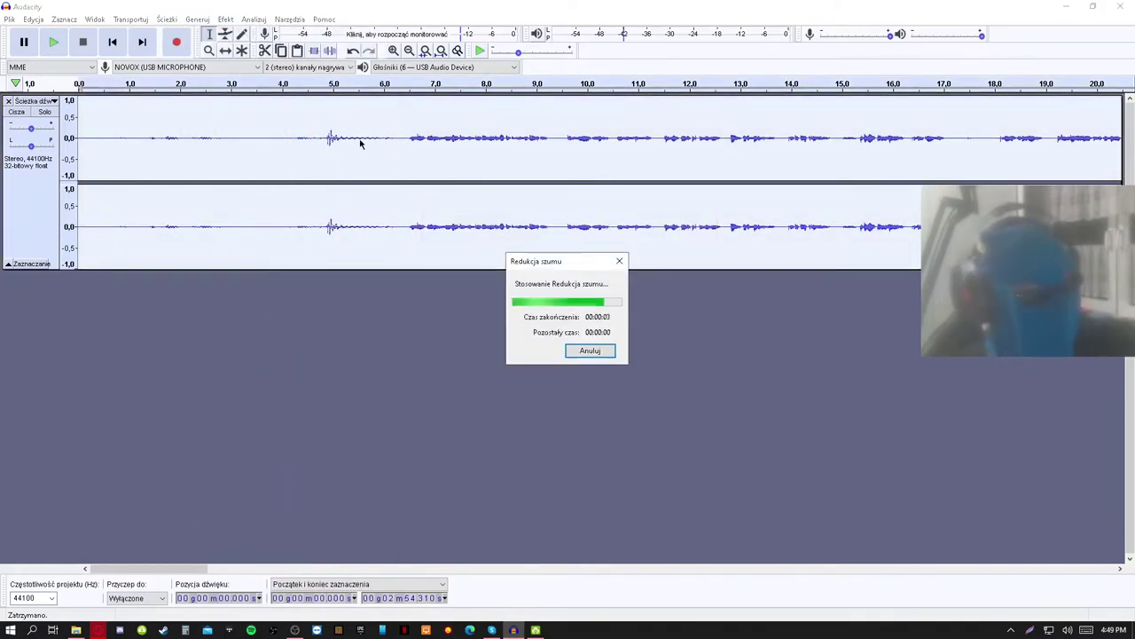
Play the recording from about 6.3 seconds to check the noise reduction.
click(398, 151)
key(space)
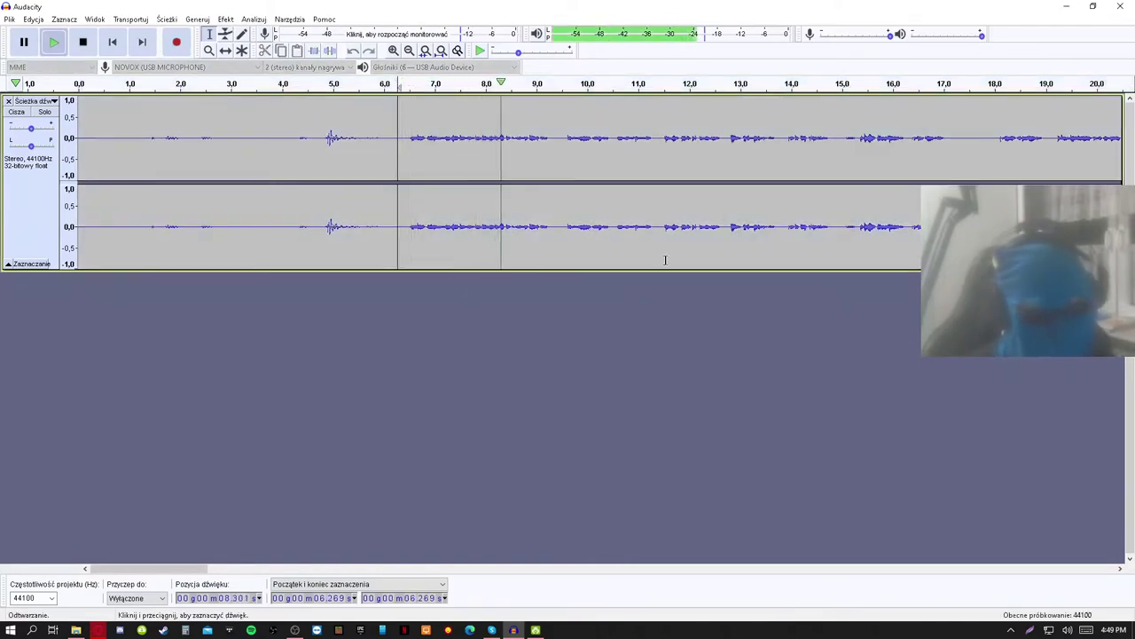
key(space)
Export the denoised recording as an MP3 file.
click(9, 19)
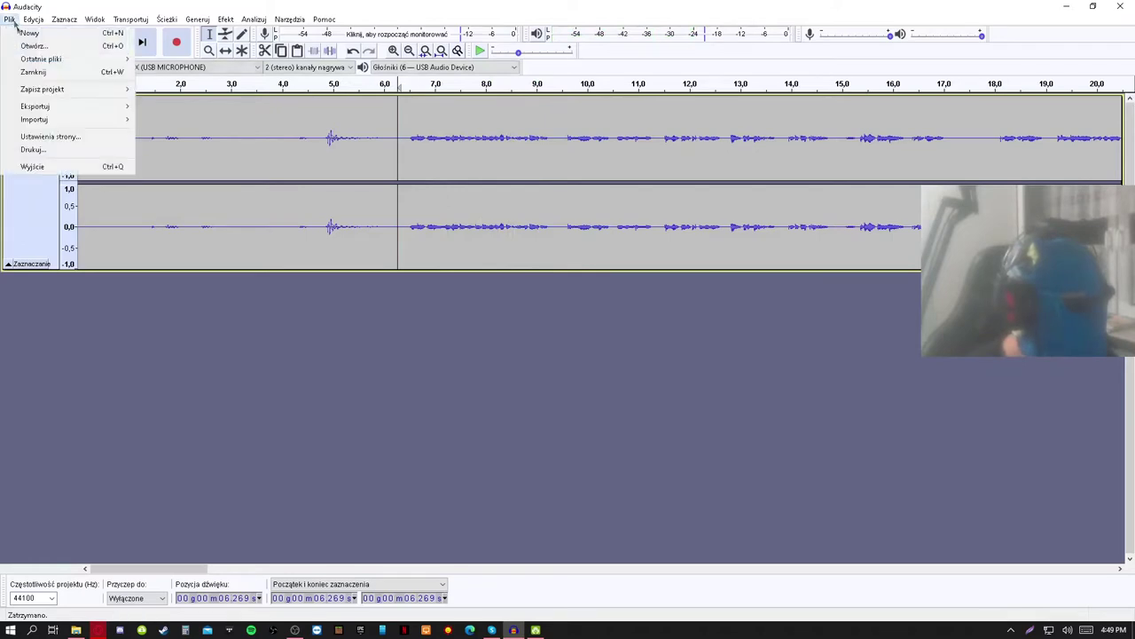
mouse_move(46, 107)
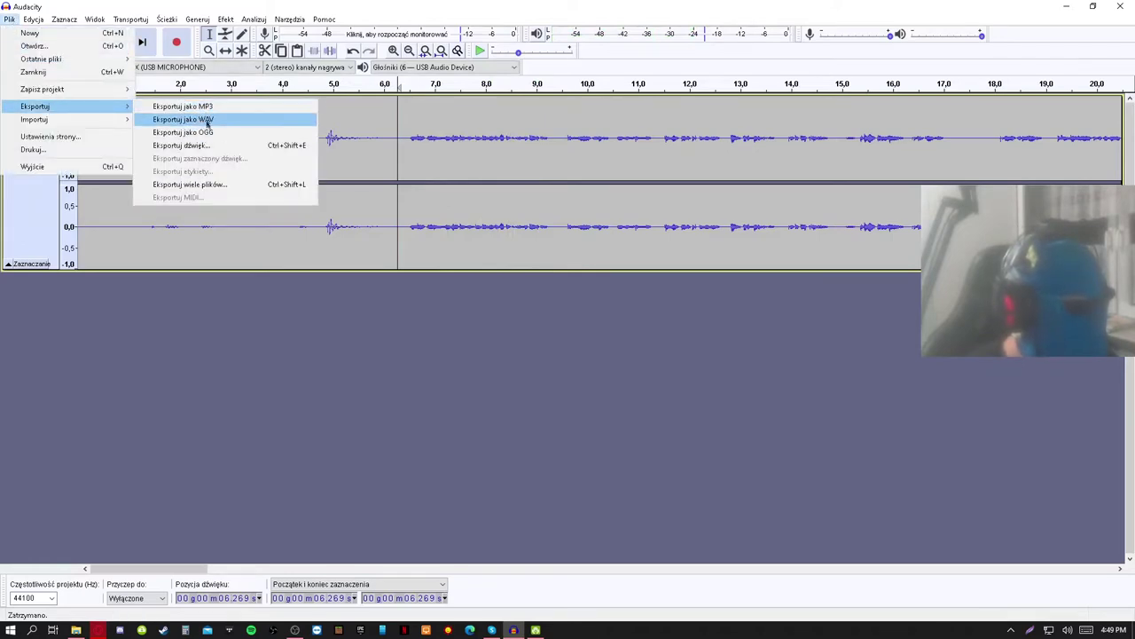
click(222, 165)
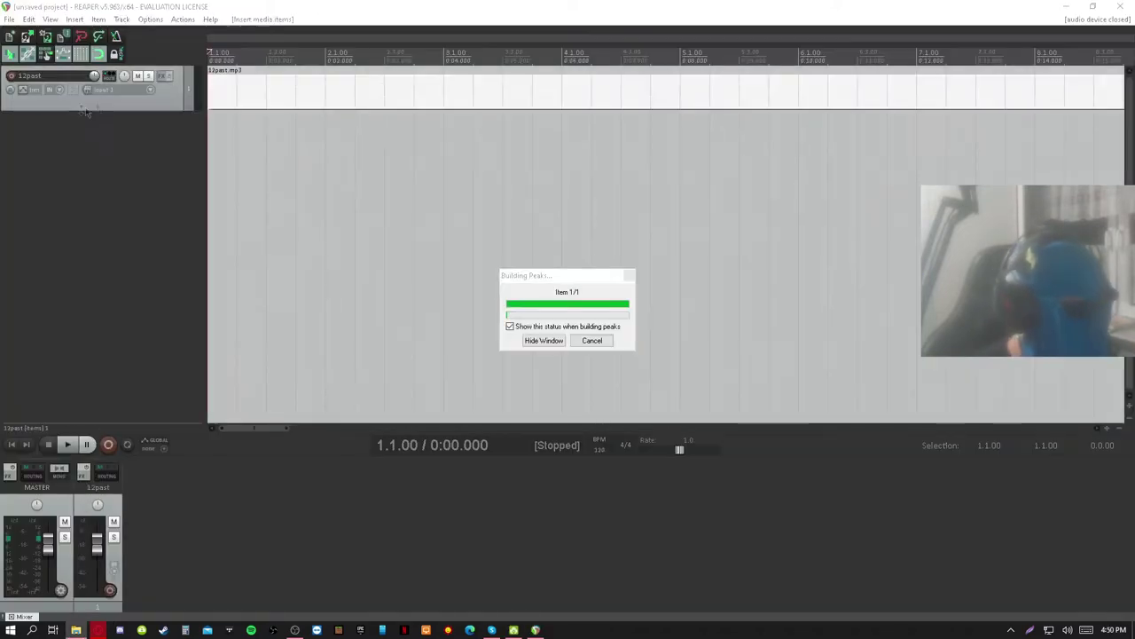
In REAPER, add the ReaEQ, DC1A3 and IVGI2 effects to the 12past track and close its effects window.
click(161, 76)
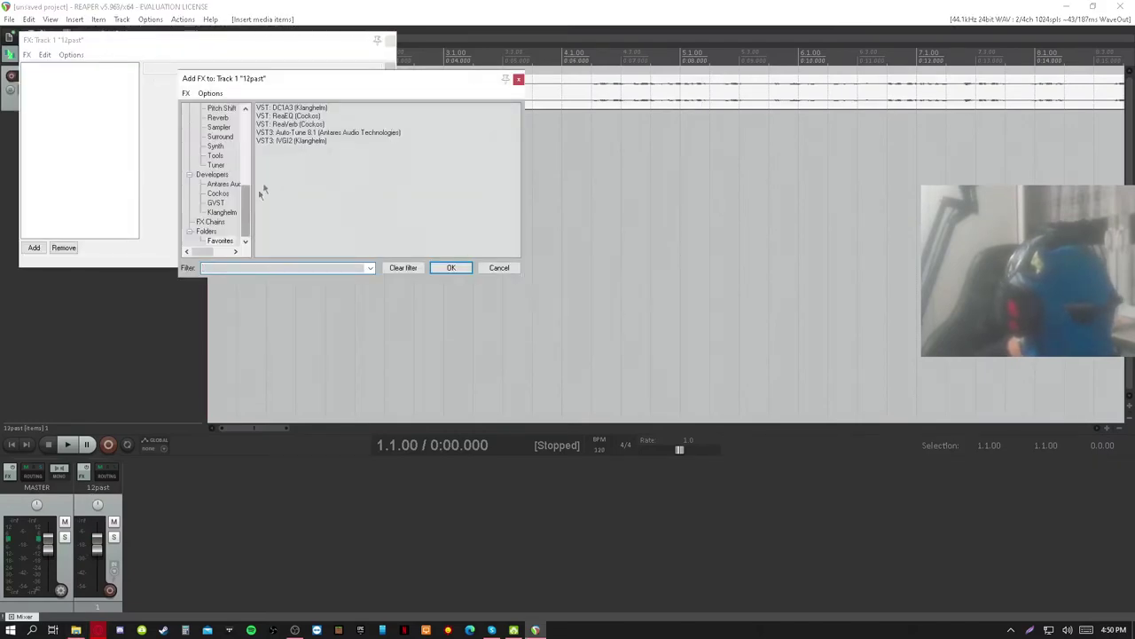
double_click(288, 116)
click(33, 281)
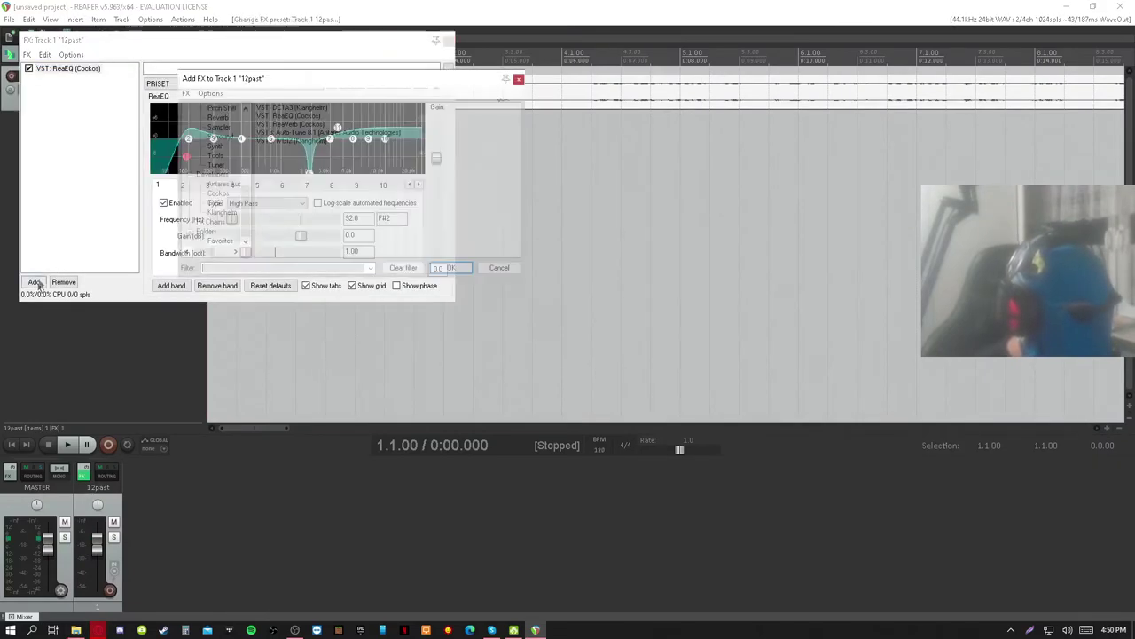
double_click(285, 109)
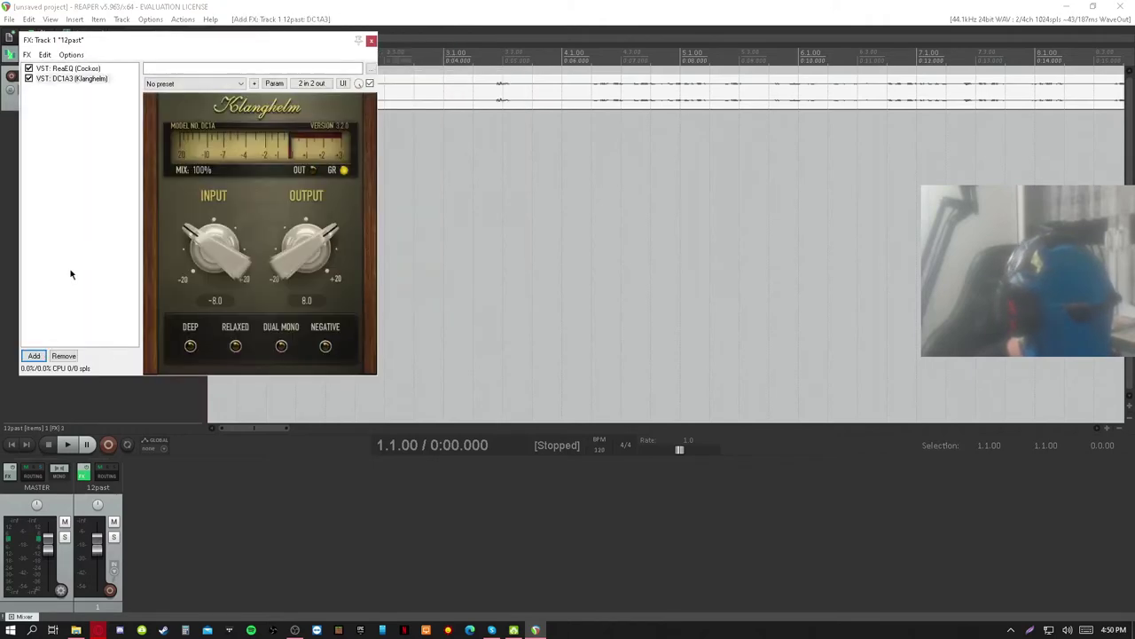
click(32, 356)
double_click(291, 142)
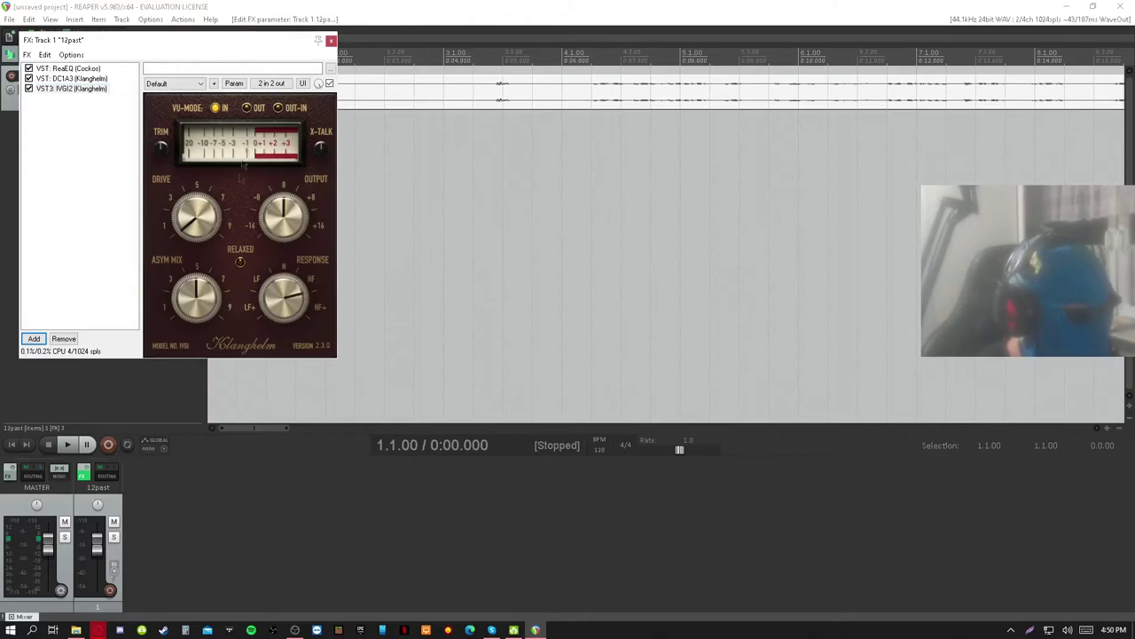
click(330, 41)
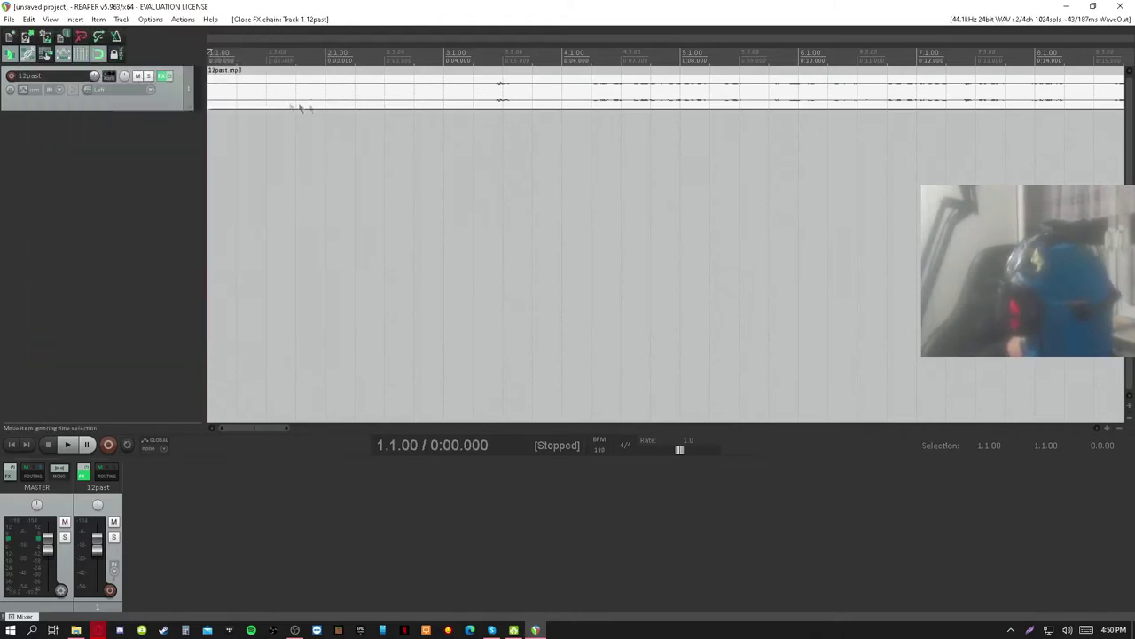
Hide the grid lines and split the 12past clip where the usable speech starts, locating the point by playback.
click(406, 113)
scroll(415, 120, down, 1)
key(space)
key(space)
click(480, 100)
scroll(428, 133, up, 4)
key(space)
key(space)
click(87, 56)
scroll(641, 102, down, 3)
key(s)
Delete the unwanted lead-in before the split and move the remaining clip to the start of the timeline.
key(space)
key(space)
click(627, 102)
key(Delete)
drag(656, 102, 252, 89)
Play the moved clip and split it at about 9.5 seconds.
key(space)
key(space)
scroll(304, 103, up, 3)
scroll(359, 110, down, 3)
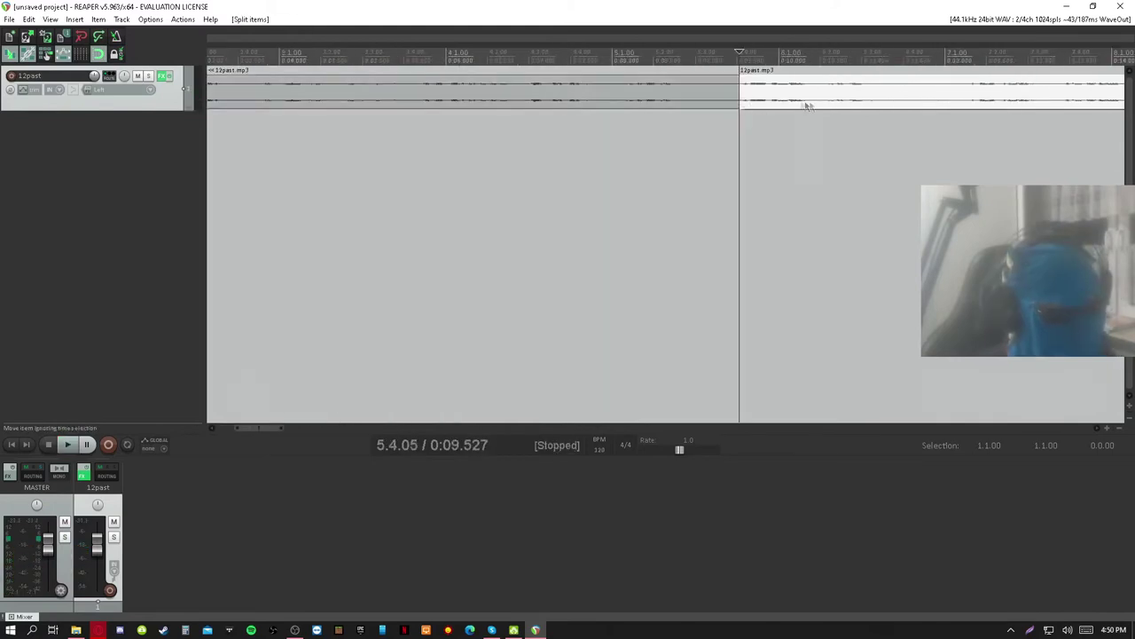
Listen past the 9.5-second split to find the end of the unwanted passage and split the clip there.
key(space)
click(972, 101)
key(space)
key(space)
scroll(972, 103, up, 5)
key(space)
key(space)
key(s)
Delete the passage between the two splits and move the following clip back to overlap the first with a crossfade.
click(608, 101)
scroll(620, 99, down, 6)
key(Delete)
mouse_move(721, 96)
mouse_down()
mouse_move(524, 101)
mouse_move(752, 89)
mouse_move(689, 89)
mouse_move(730, 96)
mouse_move(711, 96)
mouse_up()
Play across the crossfade between the first two clips to check the transition and the audio after it.
click(502, 99)
scroll(570, 102, up, 4)
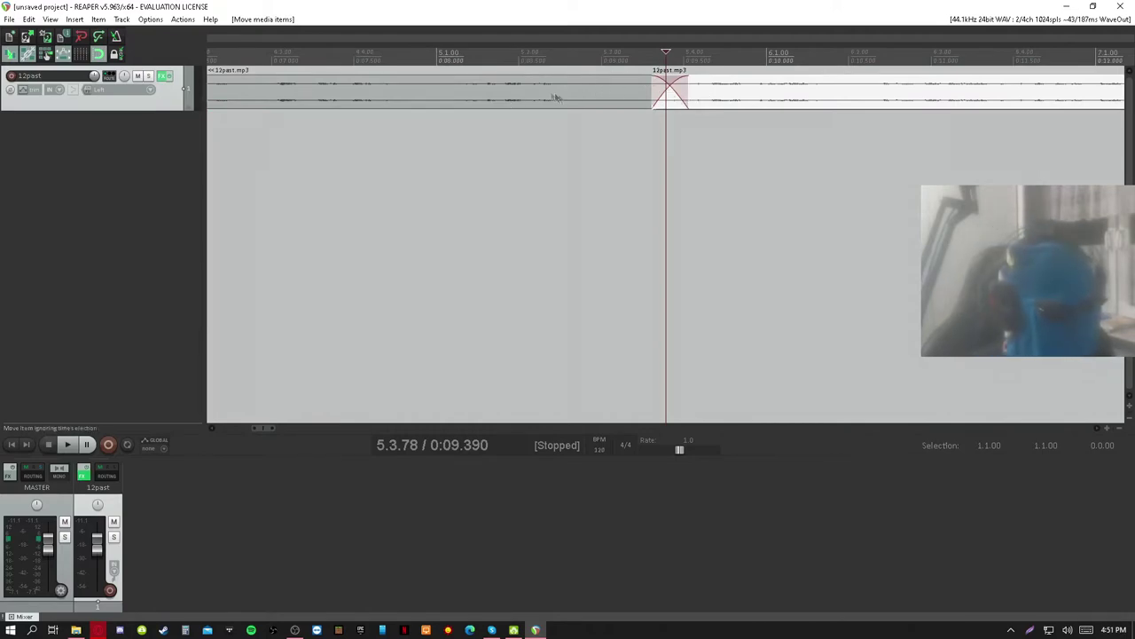
click(524, 96)
key(space)
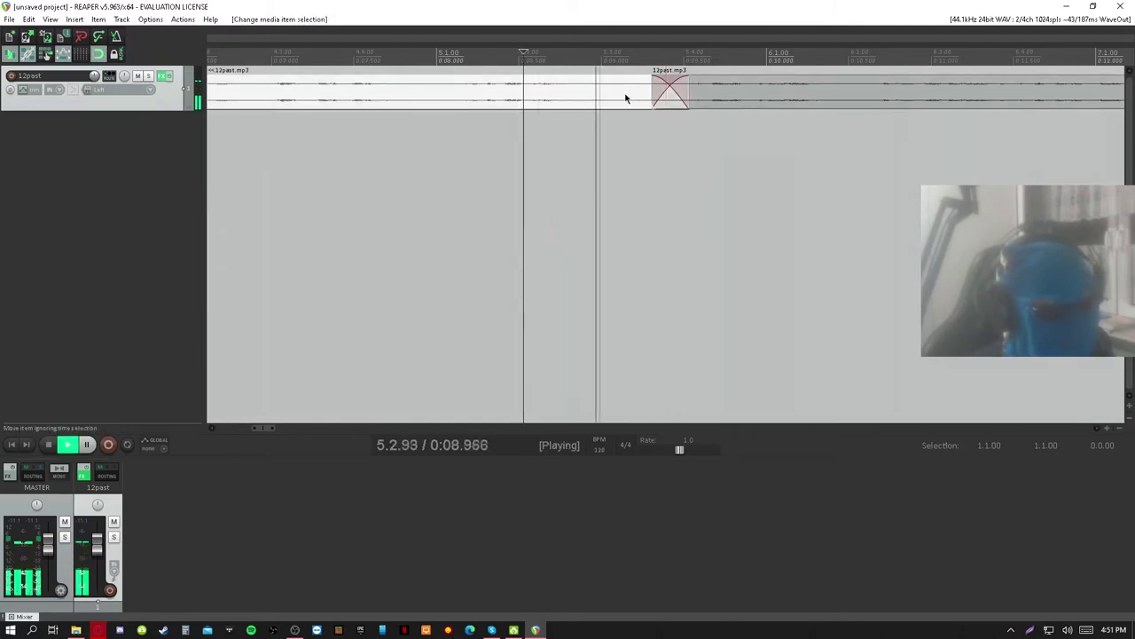
scroll(652, 95, down, 3)
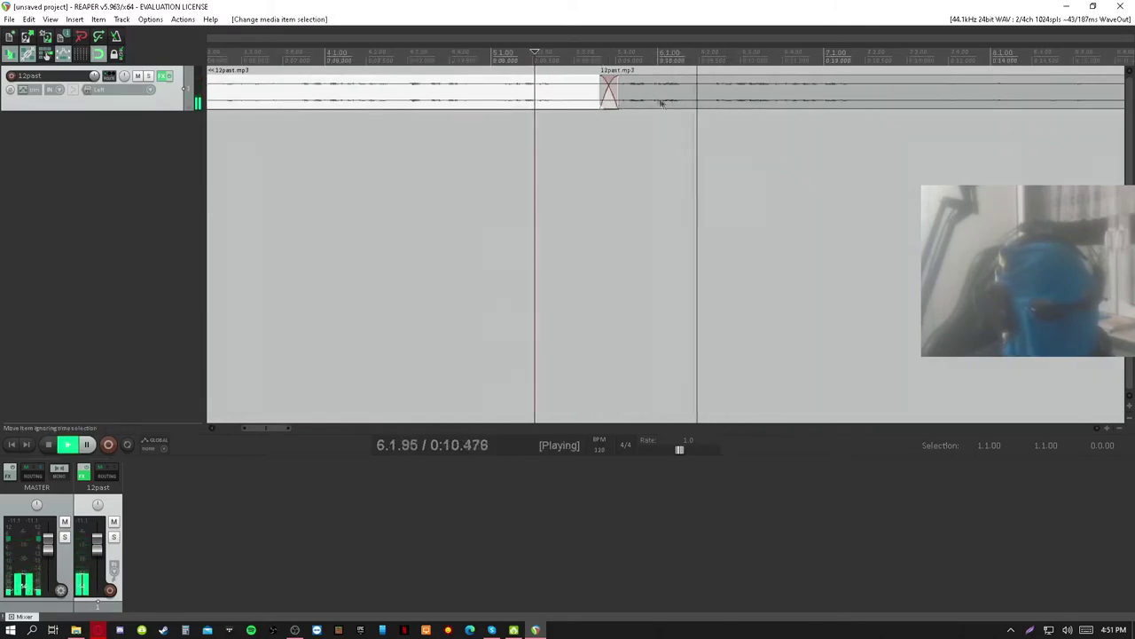
scroll(717, 94, down, 1)
click(737, 90)
key(space)
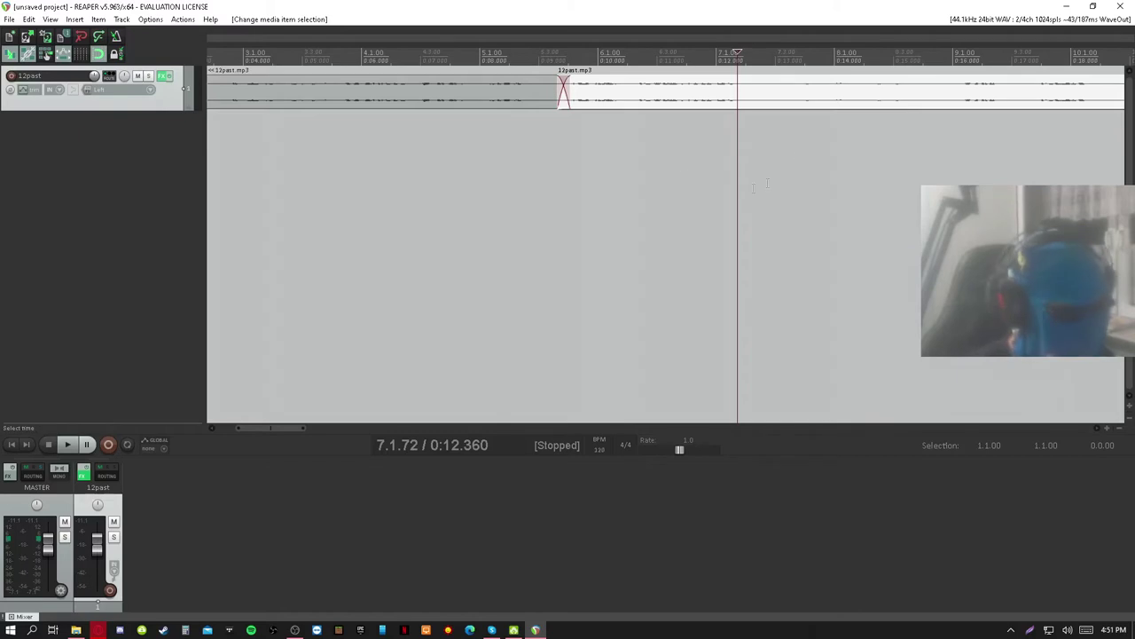
Play the edited track from the beginning and check the ReaEQ curve in its effects chain.
scroll(559, 120, down, 10)
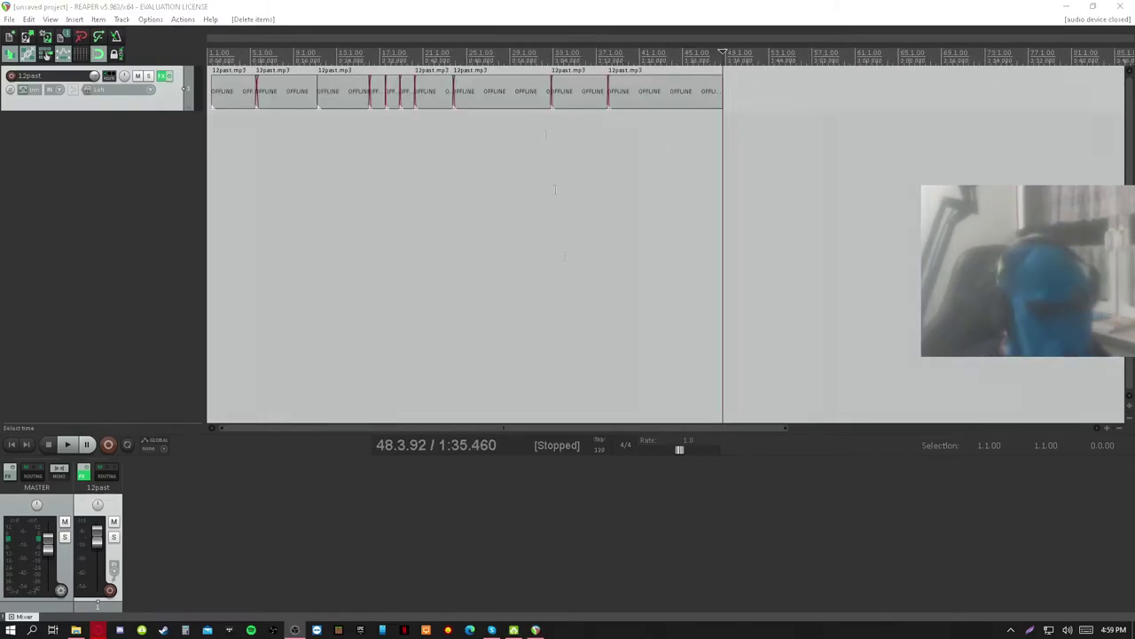
click(366, 93)
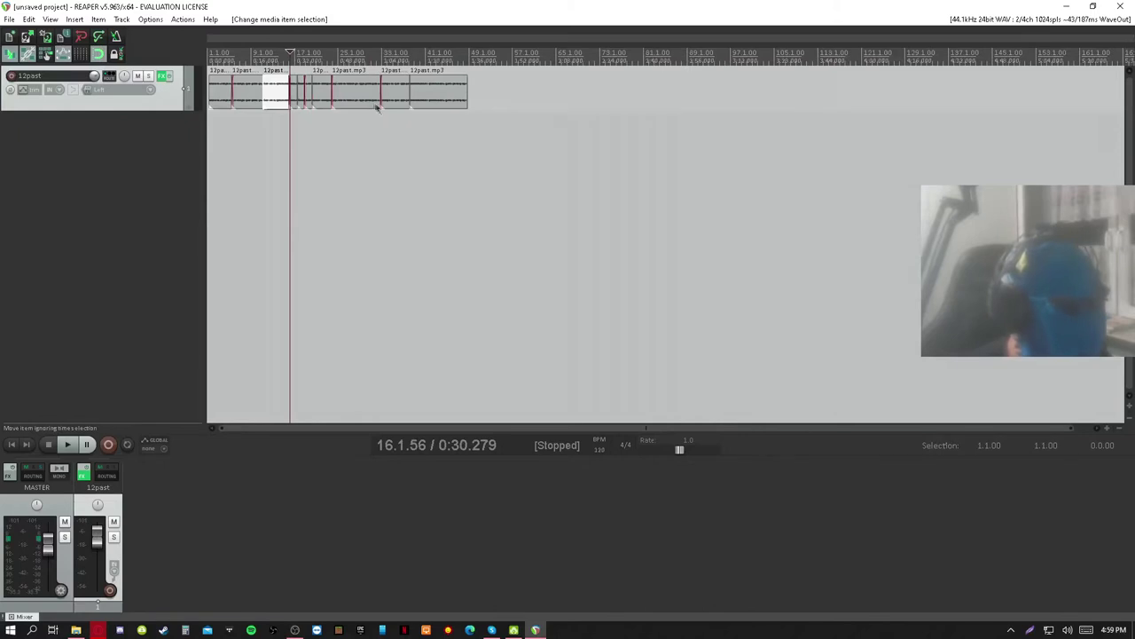
click(209, 91)
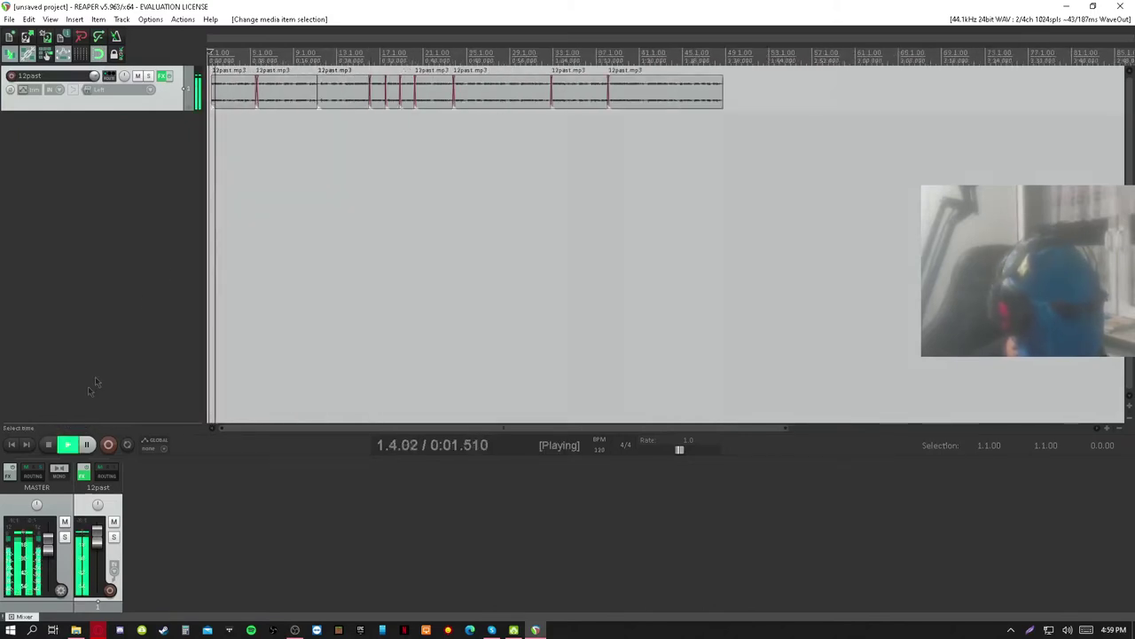
click(165, 78)
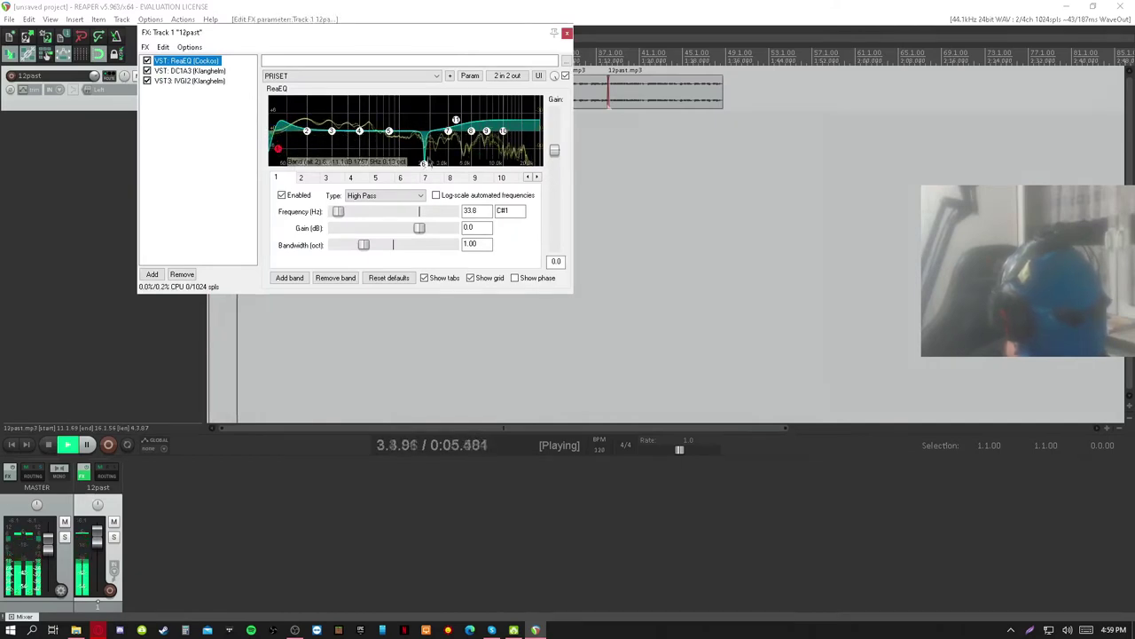
click(567, 33)
key(space)
Set the time selection from the project start to 49.1.43, covering all clips, and open the render settings.
drag(742, 115, 182, 115)
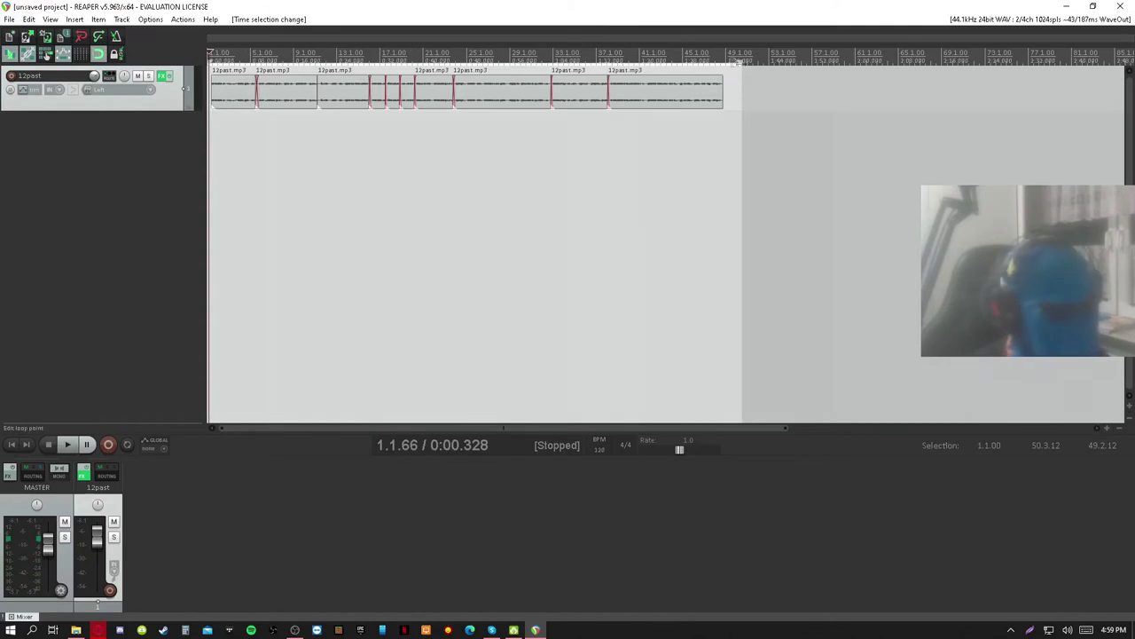
drag(742, 60, 727, 60)
click(9, 19)
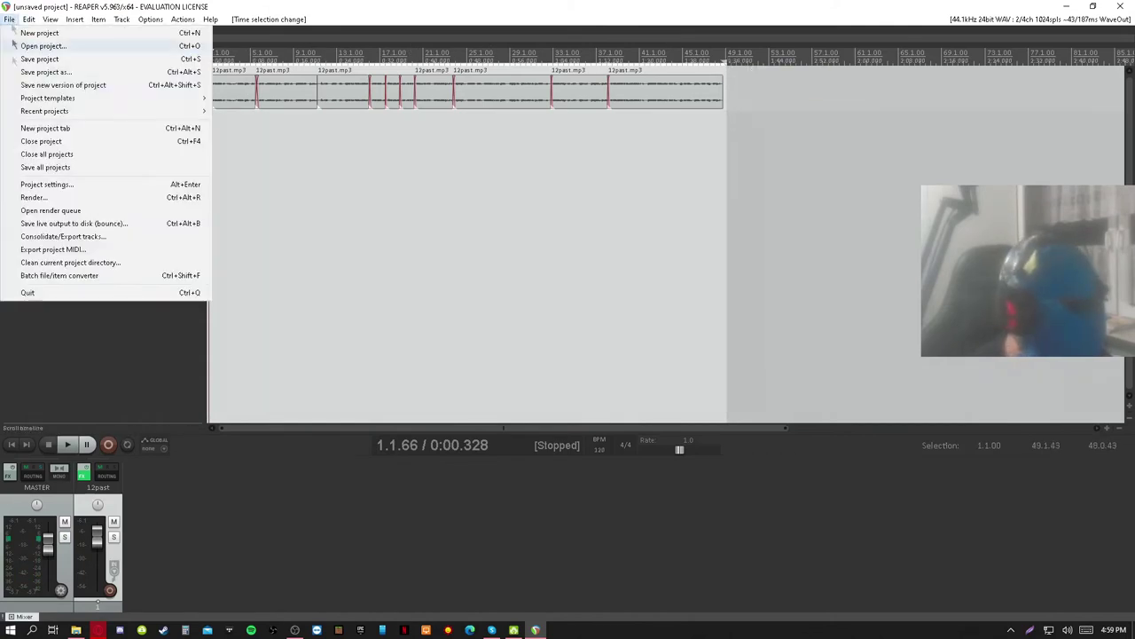
click(34, 197)
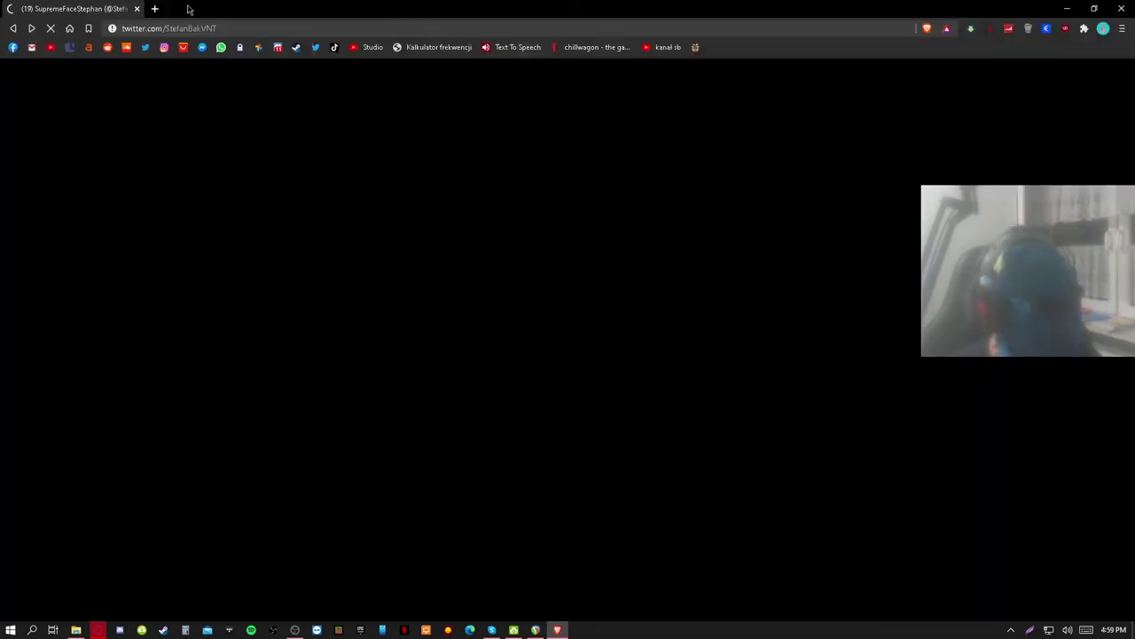
Switch to the Brave browser and open the Pixabay site in a new tab.
click(155, 9)
text(pixaby)
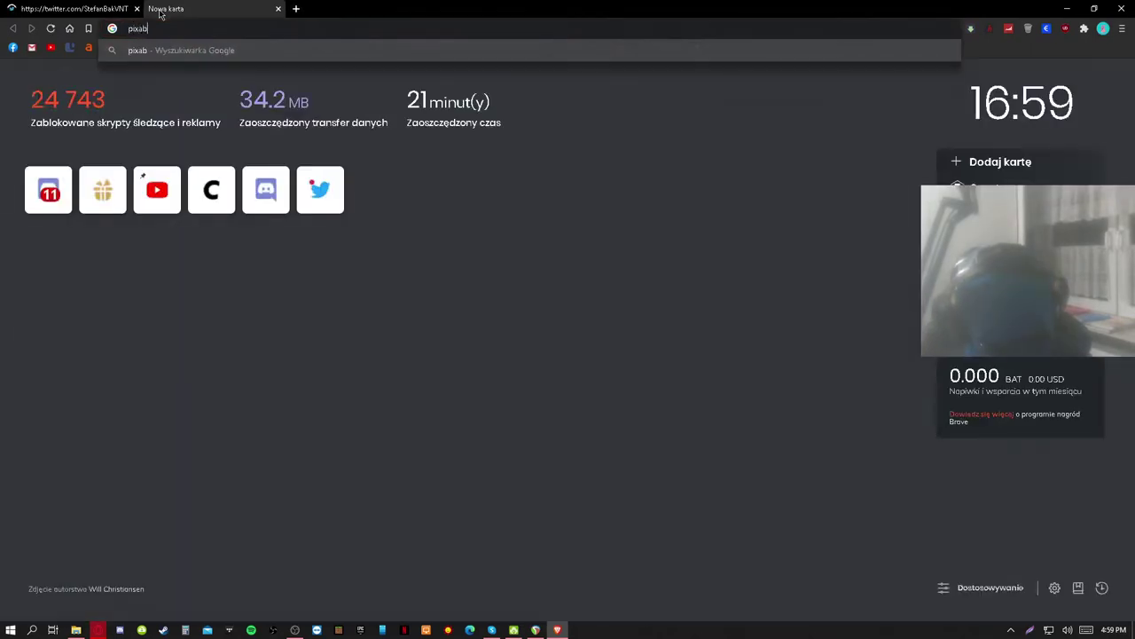
key(Return)
click(296, 167)
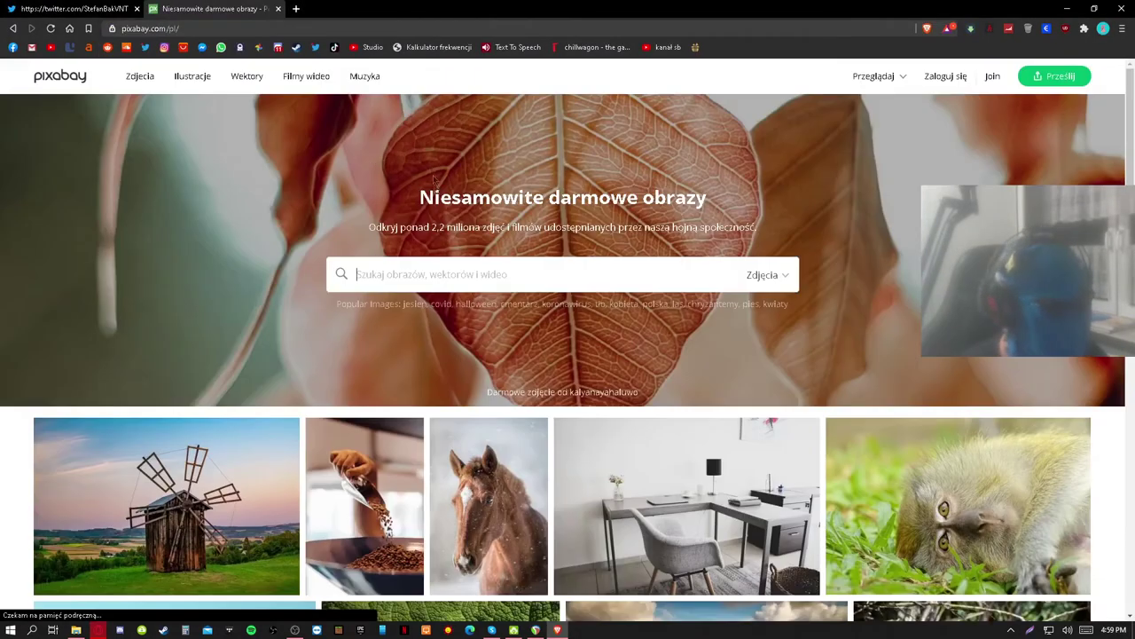
Search Pixabay's images for "shit" and look through the results.
click(433, 272)
text(shit)
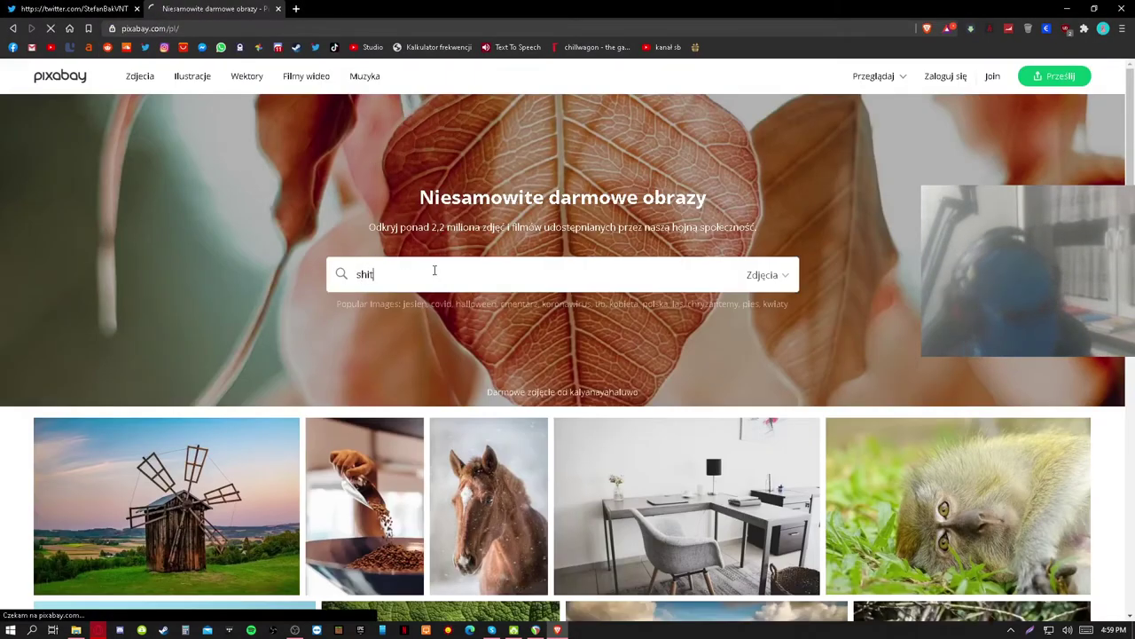
key(Return)
scroll(251, 314, down, 2)
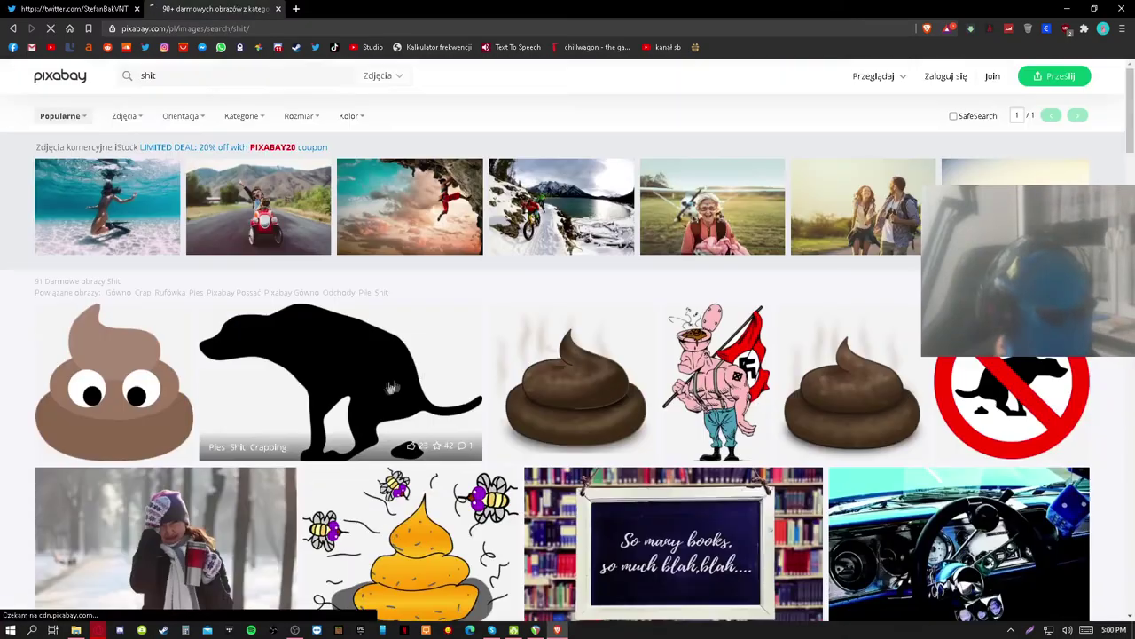
Open the black crapping-dog silhouette and save it to the downloads folder as dog-1293049_960_720.
click(251, 313)
right_click(461, 248)
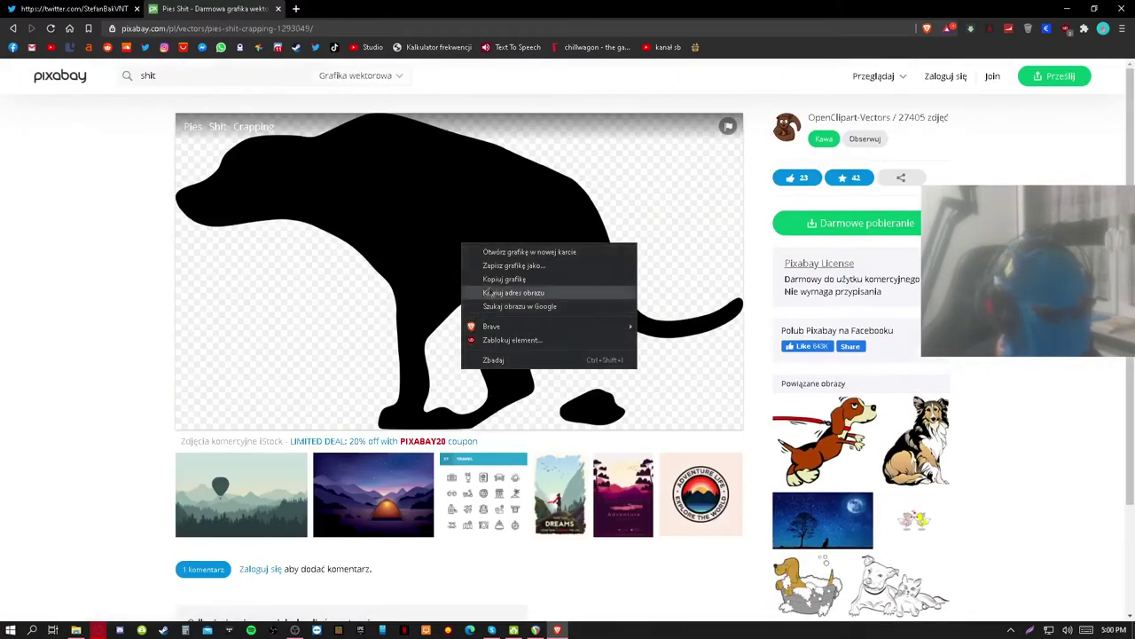
click(492, 263)
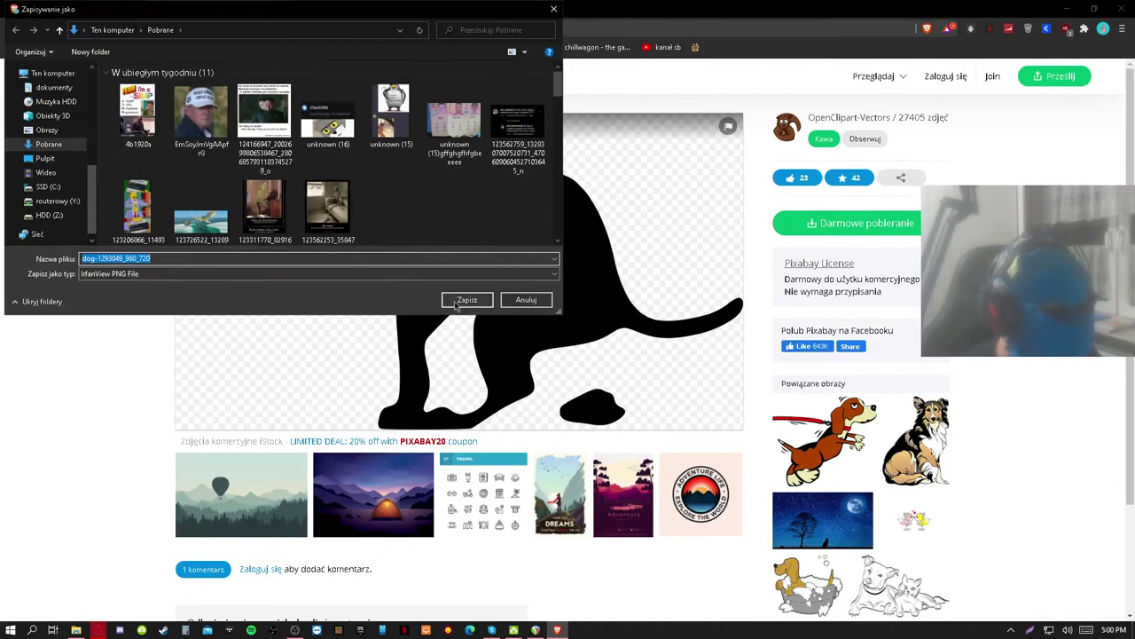
click(465, 300)
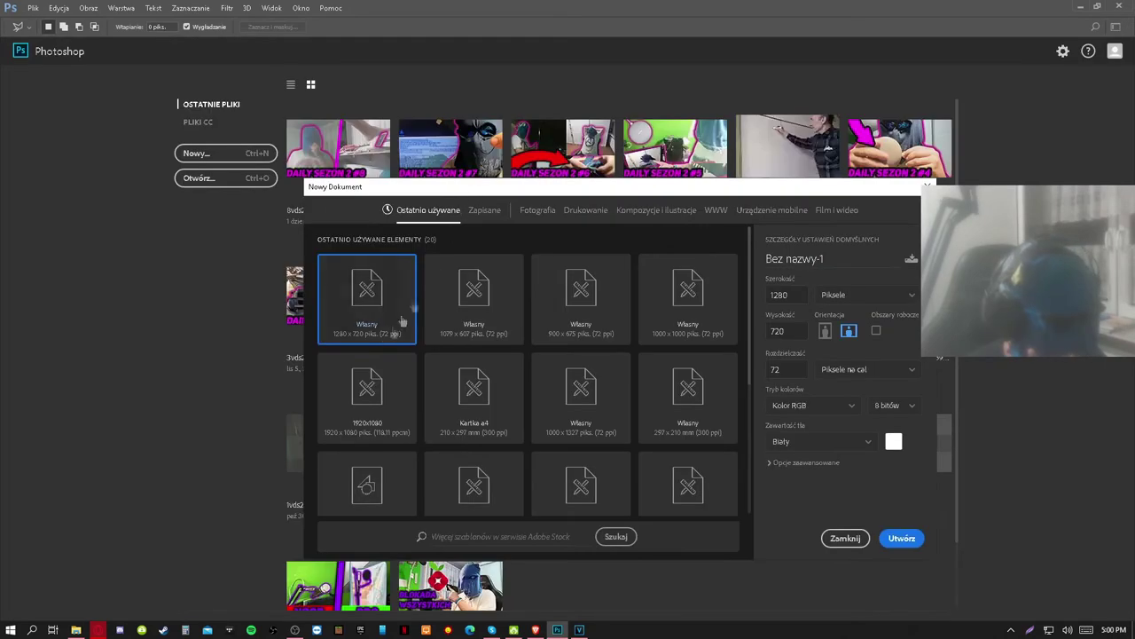
In Photoshop, create a 1280 × 720 px document with a white background and place the dog-1293049_960_720 image in it.
click(900, 538)
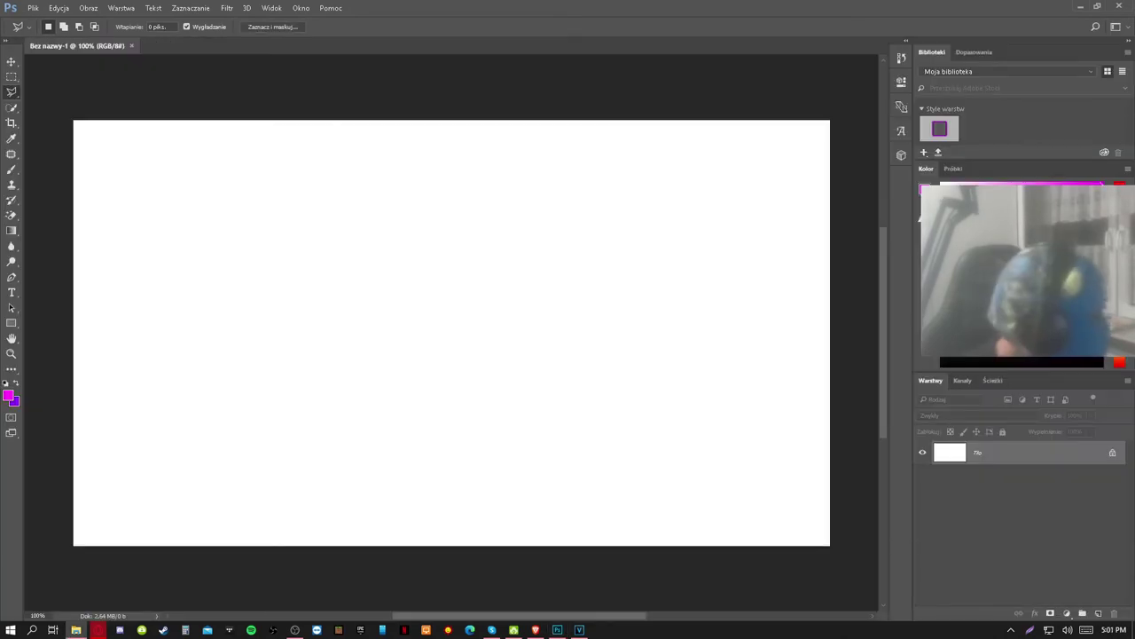
drag(2, 320, 353, 261)
scroll(363, 262, down, 2)
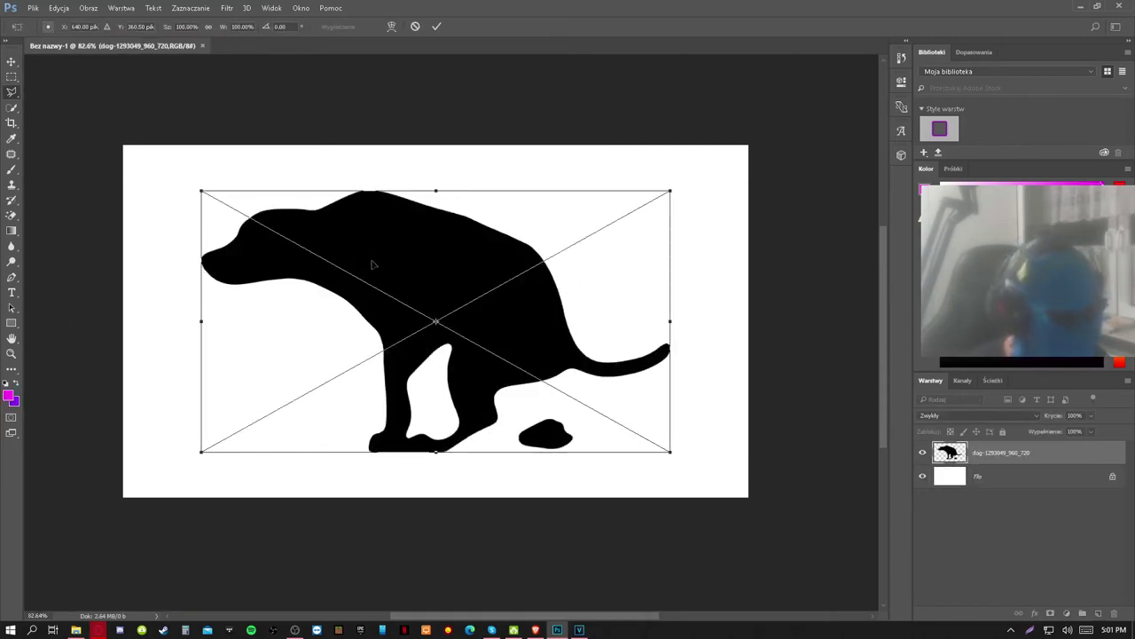
key(Return)
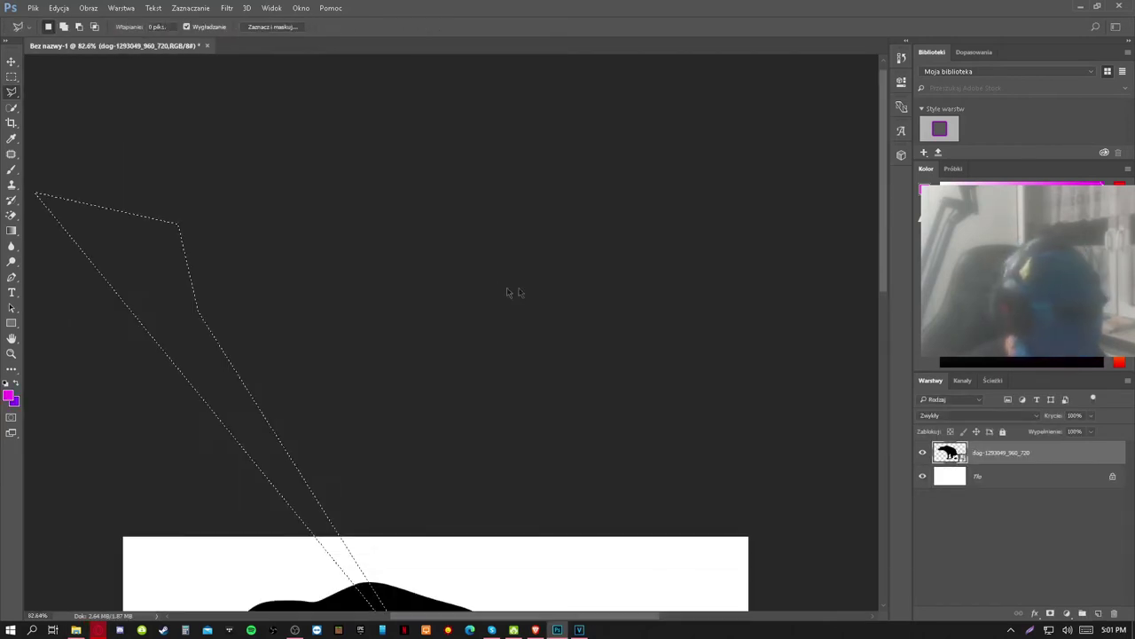
Open the earlier thumbnail file 11 past min.psd as a separate document.
key(ctrl+n)
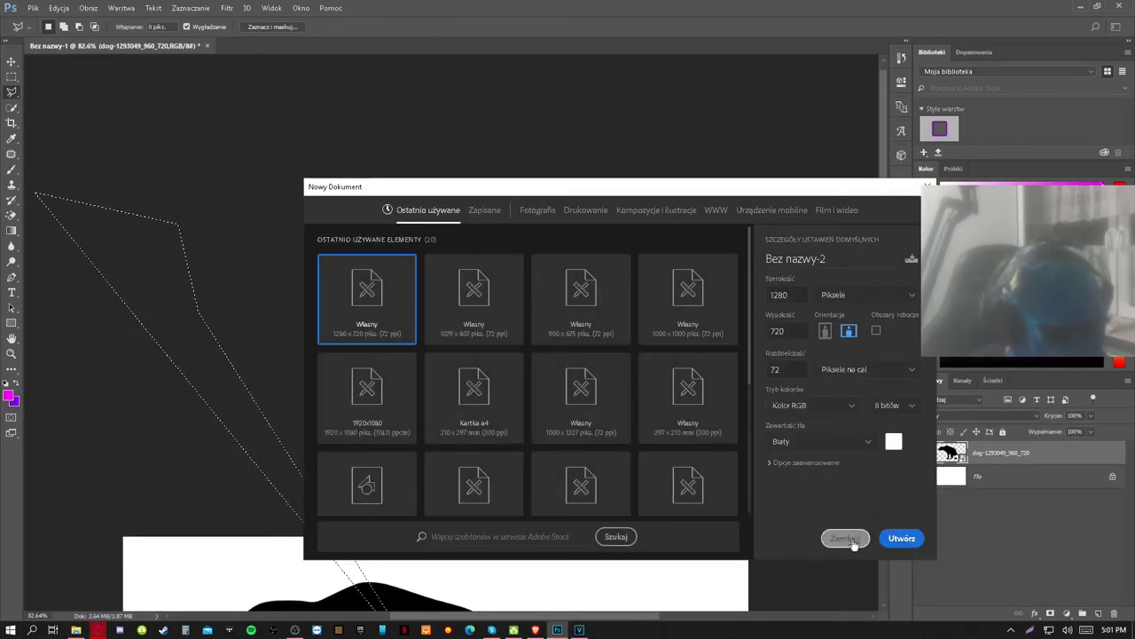
click(852, 540)
click(34, 8)
click(50, 32)
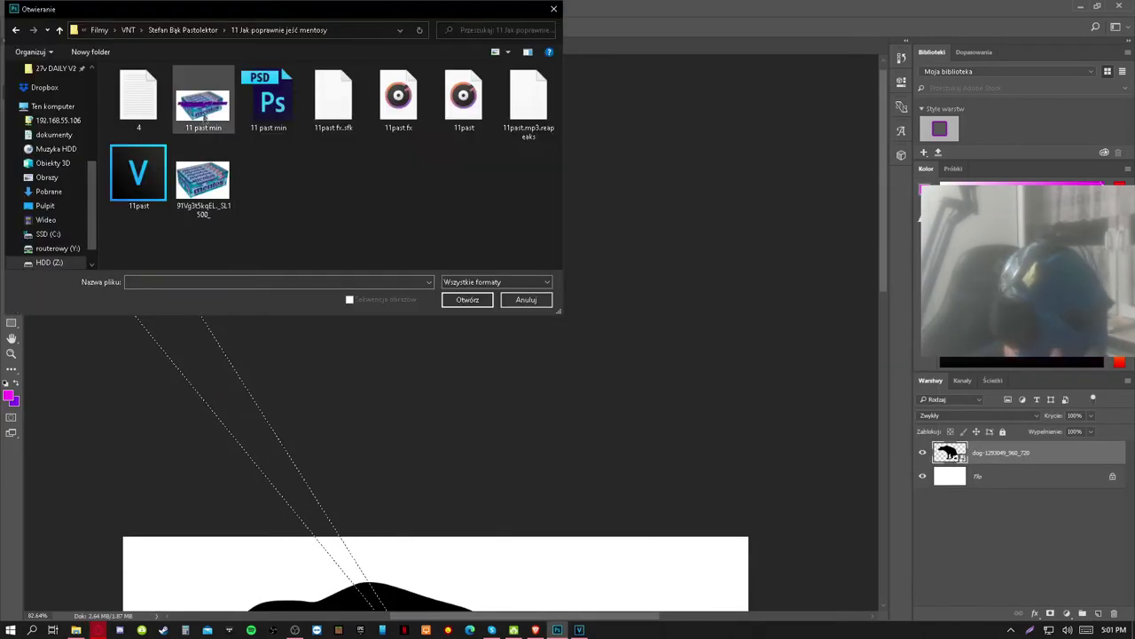
key(Escape)
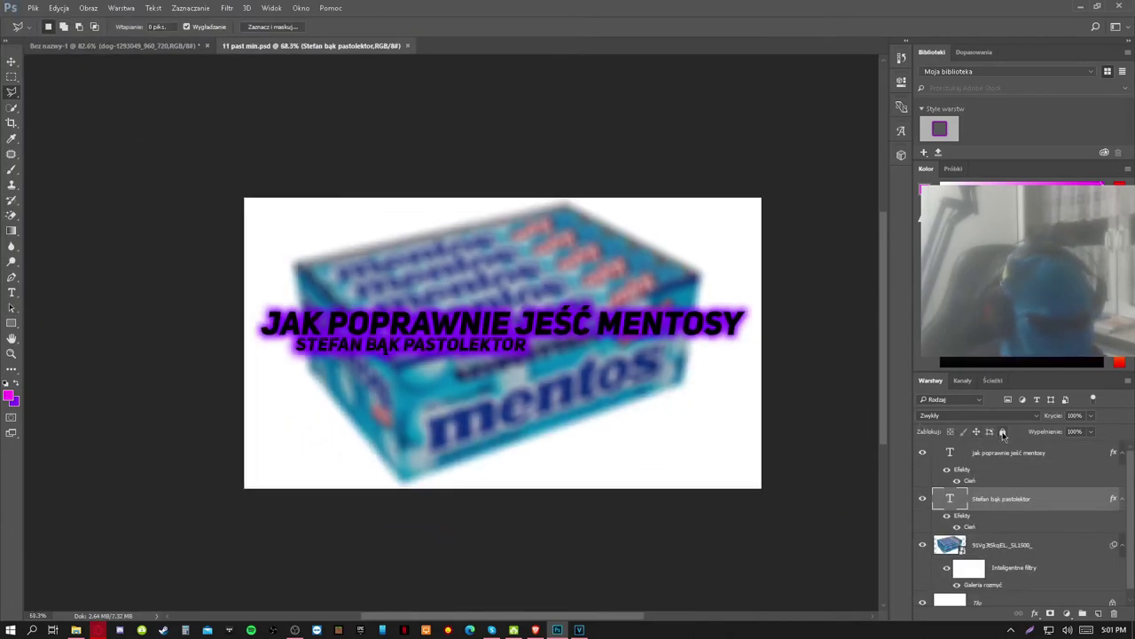
Copy the title and subtitle text layers from 11 past min.psd into the dog silhouette document.
click(998, 456)
shift+click(994, 501)
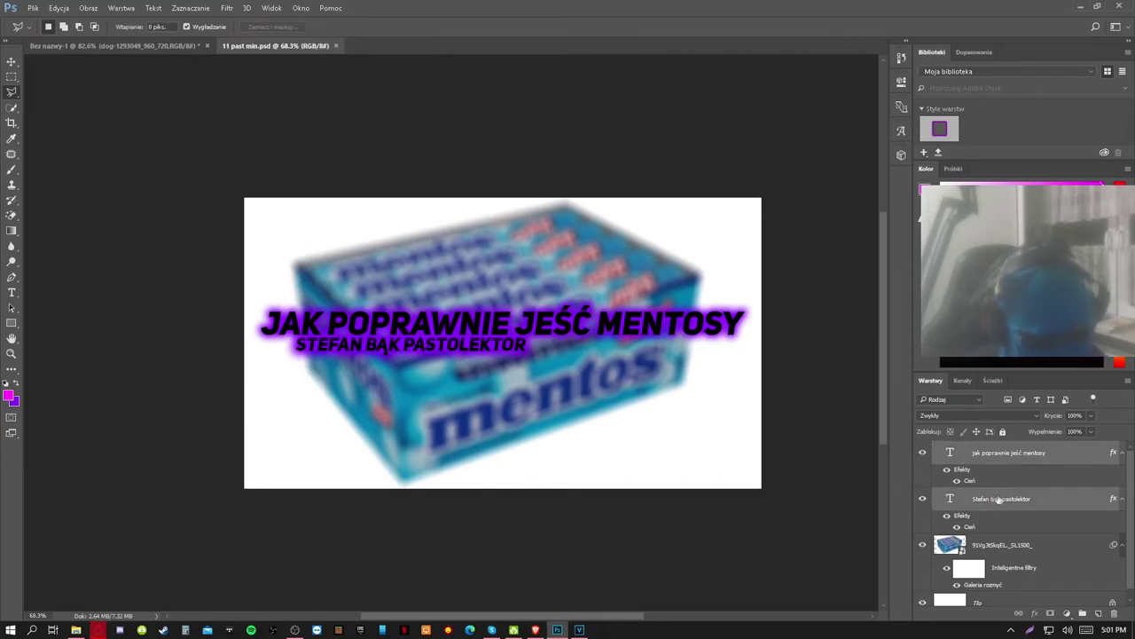
drag(1001, 495, 223, 214)
drag(196, 170, 196, 173)
scroll(452, 405, down, 1)
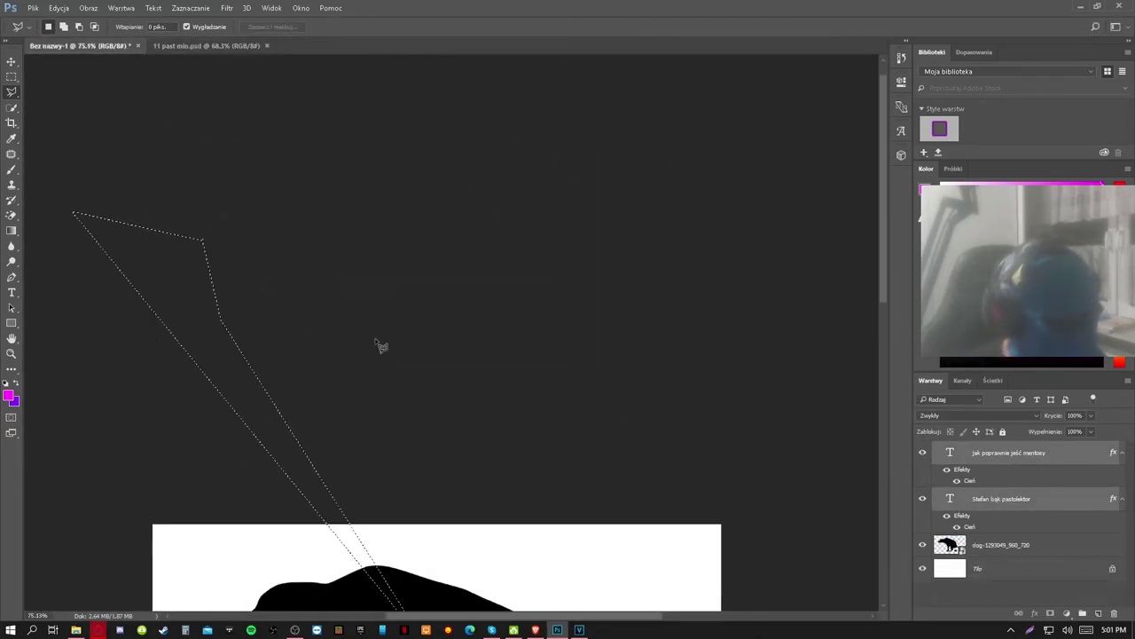
scroll(461, 346, down, 5)
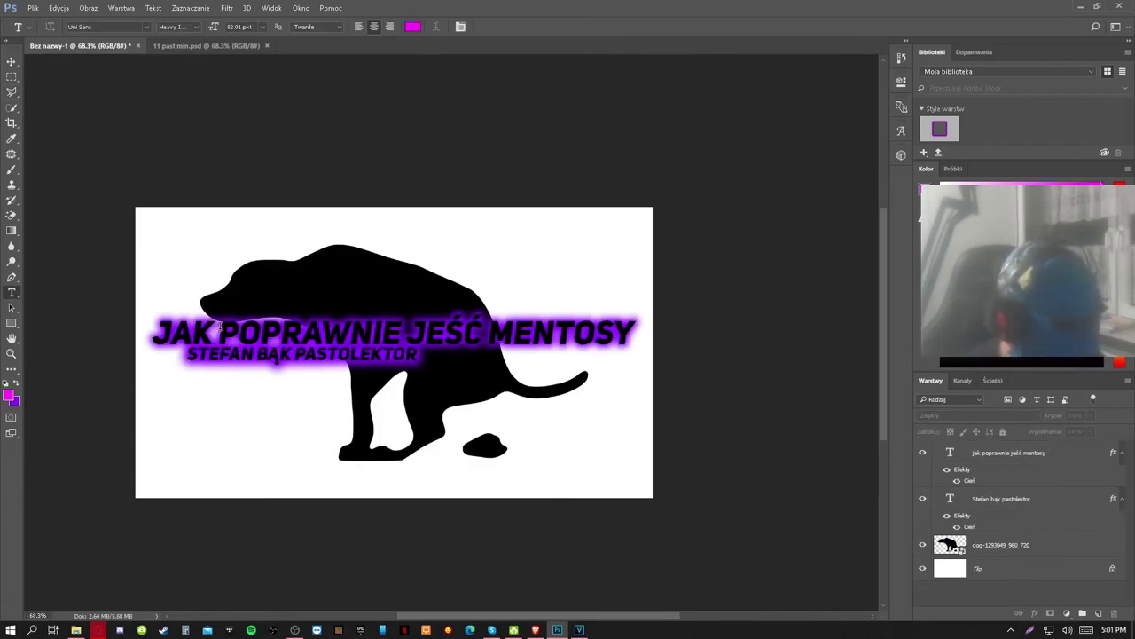
Replace the copied main title text, "jak poprawnie jeść mentosy", with "Gówno, 2015".
click(220, 327)
key(ctrl+a)
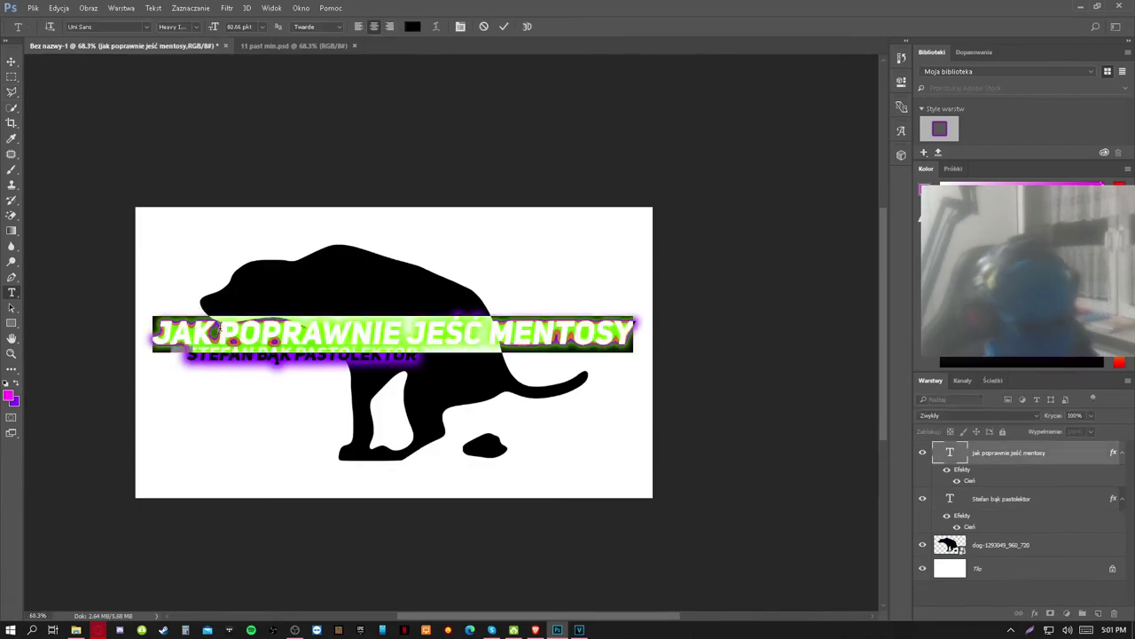
text(GÓWNO 2015)
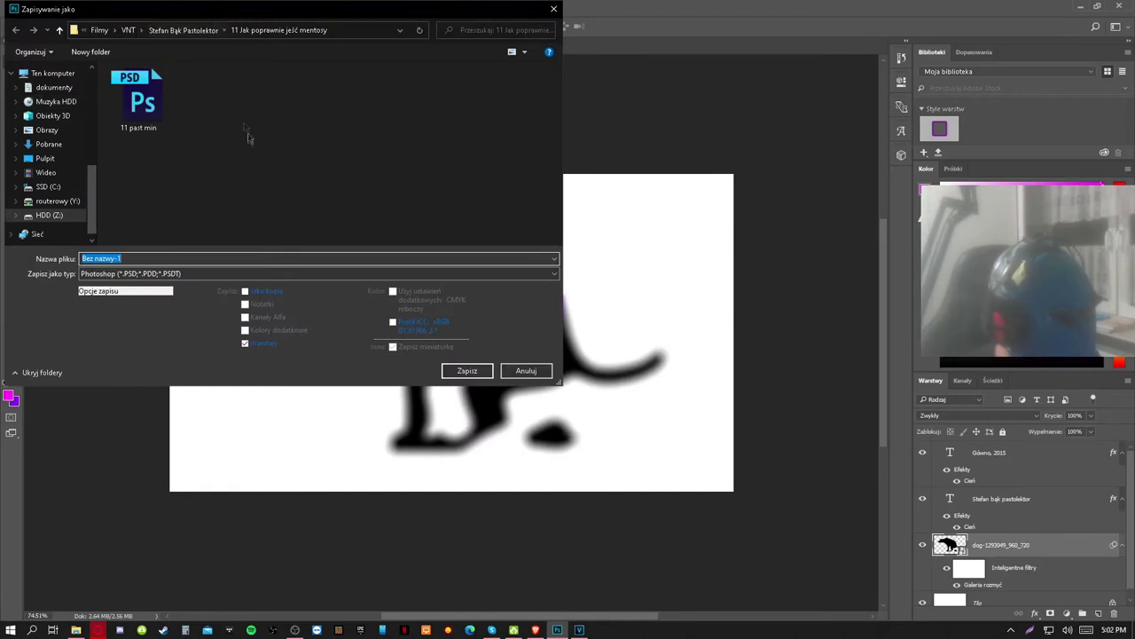
Save the document in the 12 Gówno, 2015 folder as 12 past min in Photoshop format.
key(alt+Up)
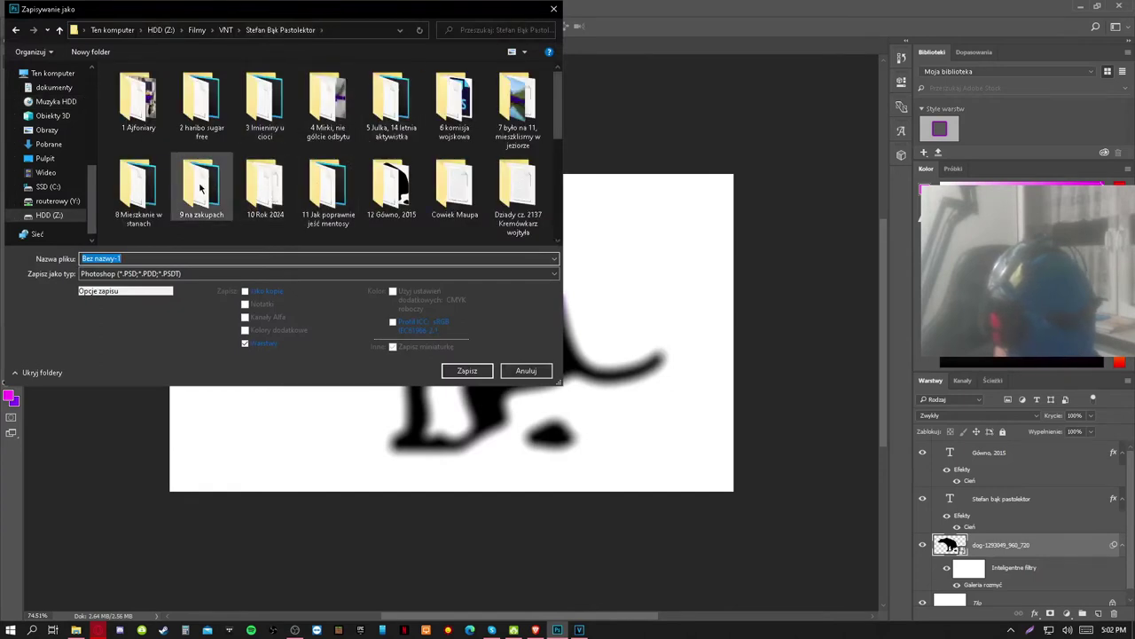
double_click(379, 195)
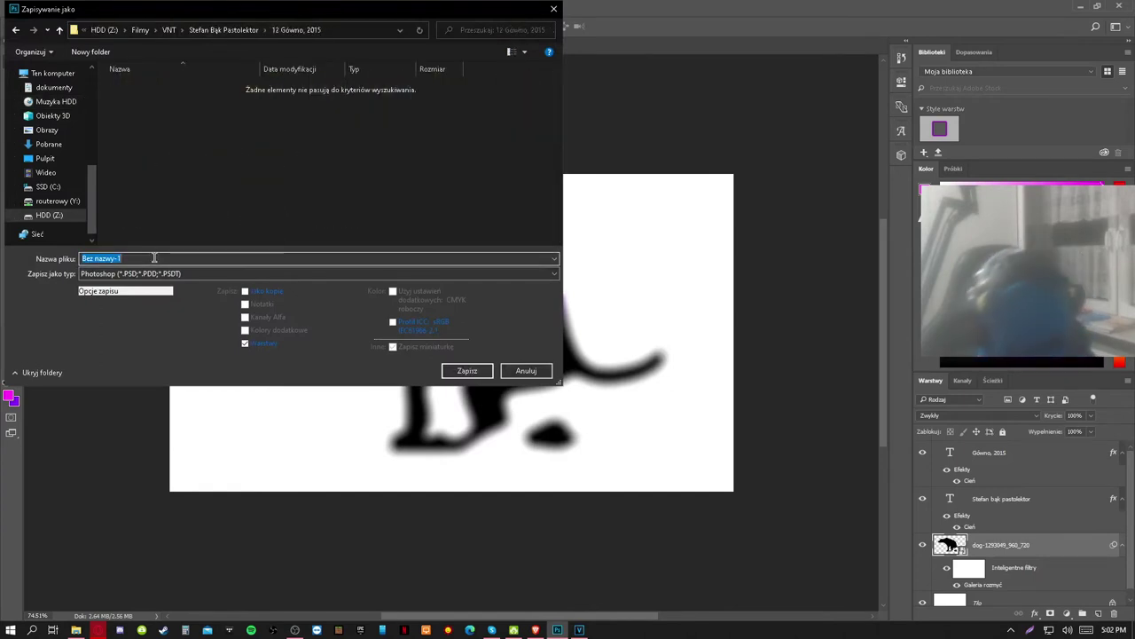
text(12 past m)
key(Return)
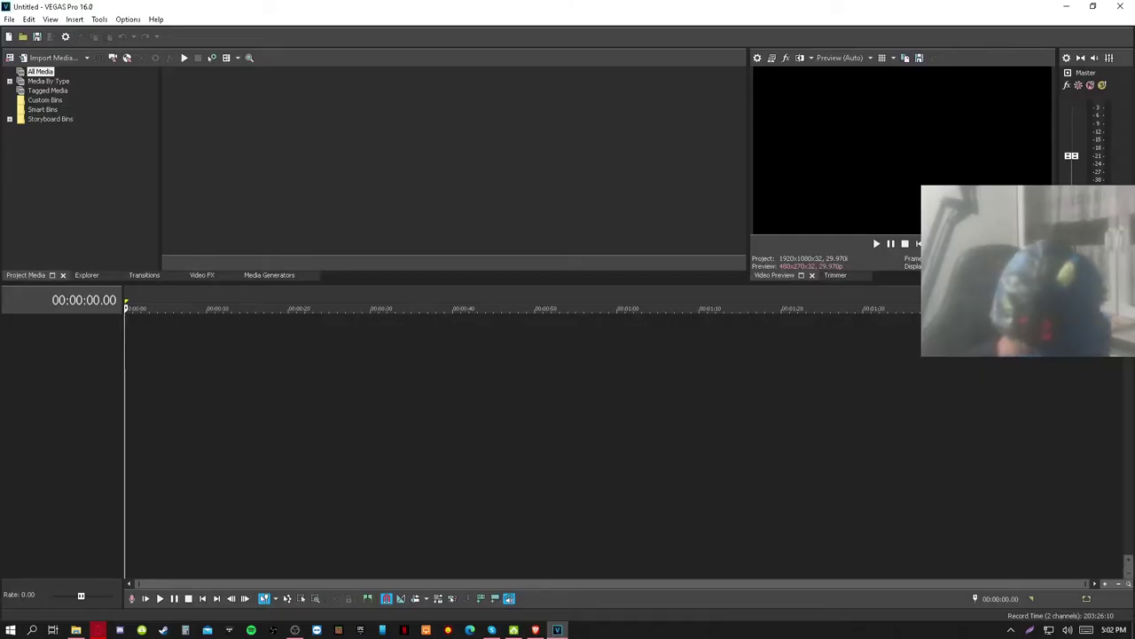
In VEGAS Pro, add 12 past fx.wav and 12 past min.jpg to the timeline and move the audio to its start.
click(76, 630)
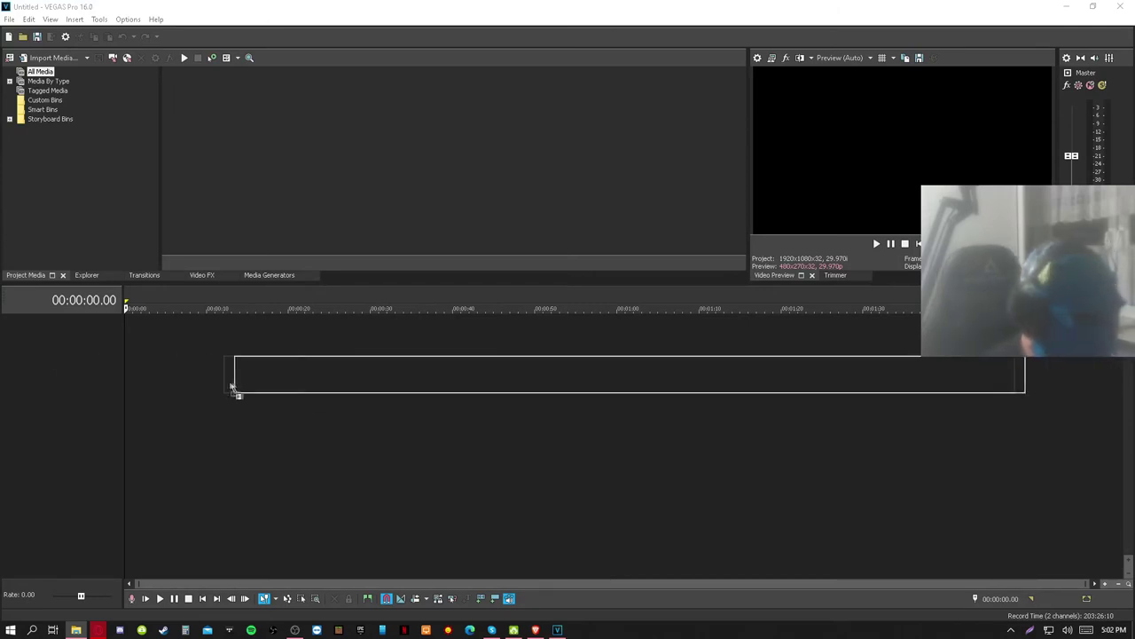
drag(236, 390, 226, 388)
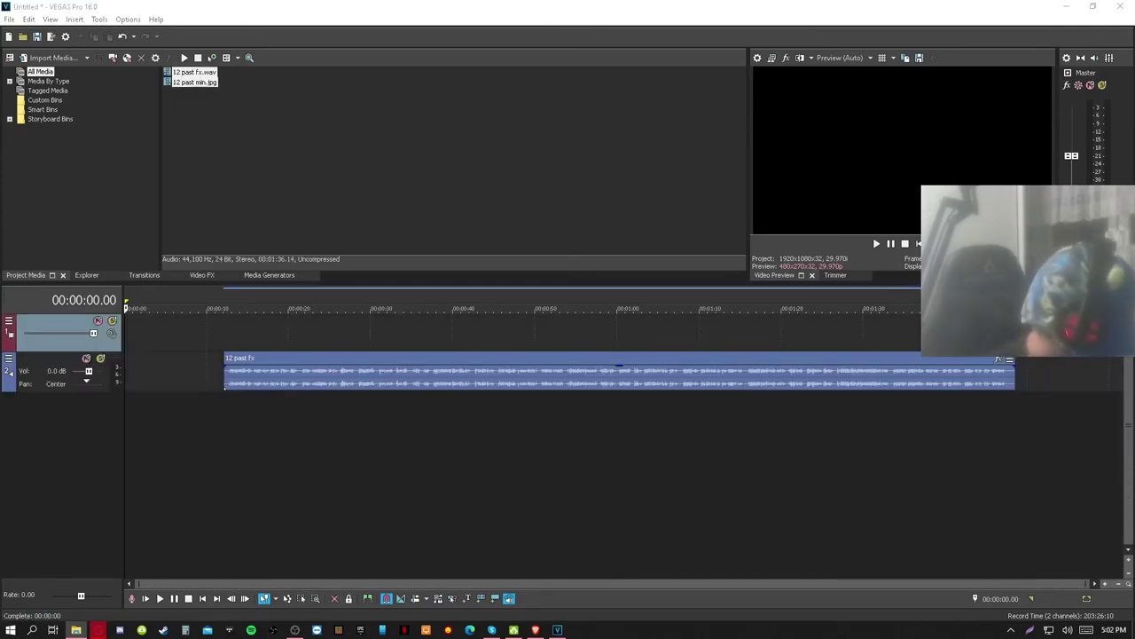
drag(259, 333, 230, 333)
drag(266, 376, 167, 377)
Bring the 12 past min image near the beginning and place wstepny img.jpg at the start of the video track.
drag(1031, 335, 289, 337)
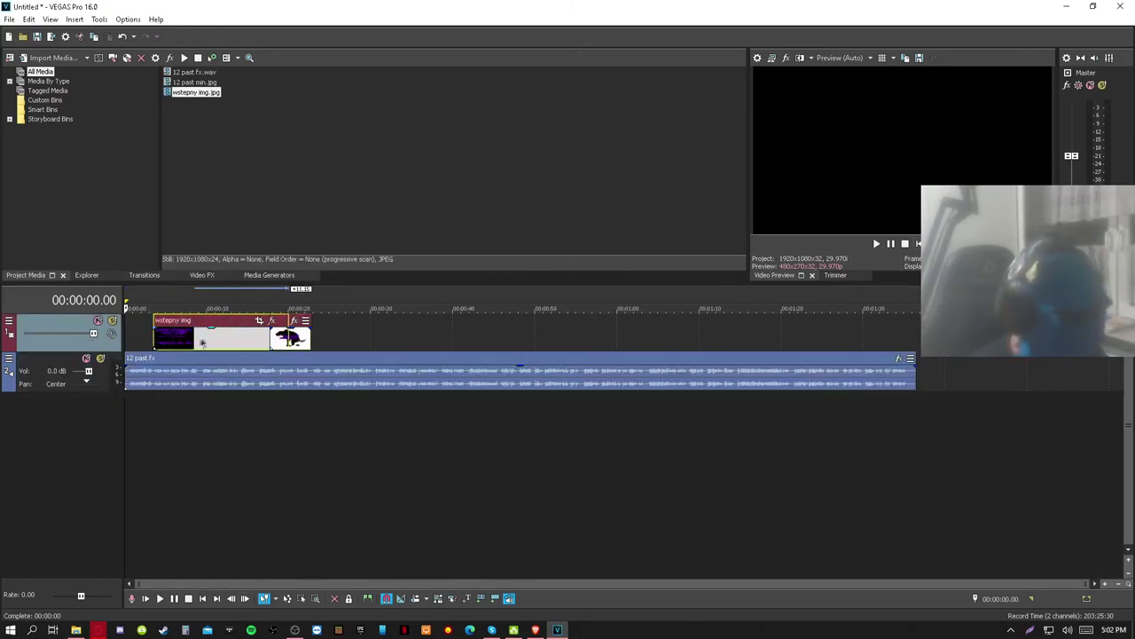
double_click(158, 340)
drag(188, 338, 159, 337)
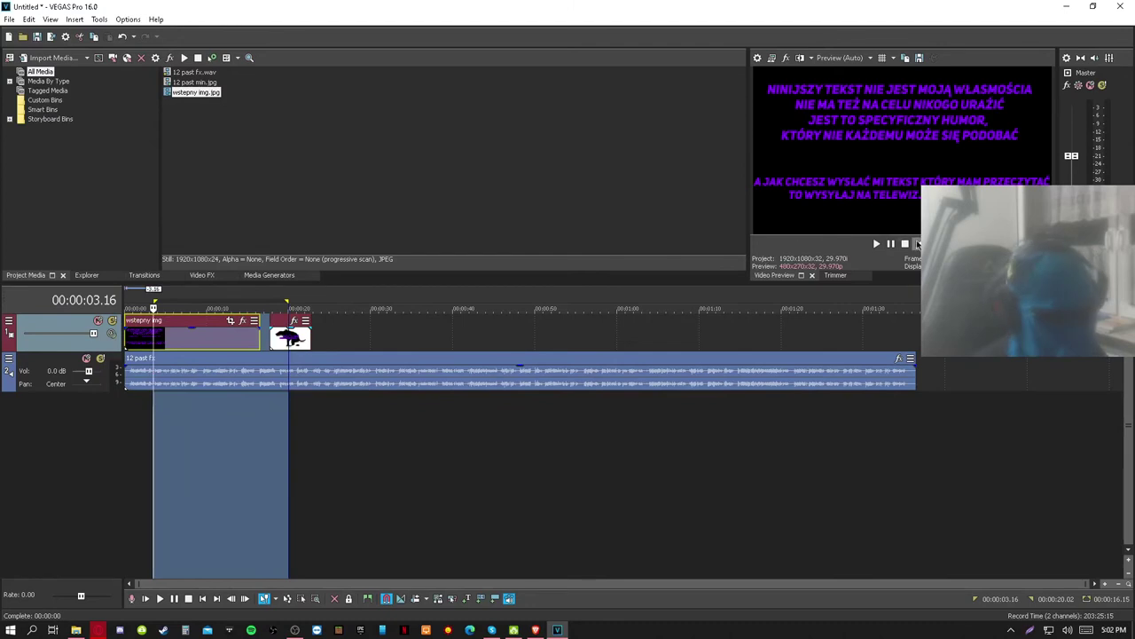
Play through the opening of the recording and trim the end of the wstepny img clip to 00:00:15.26.
key(ctrl+Home)
scroll(340, 393, up, 5)
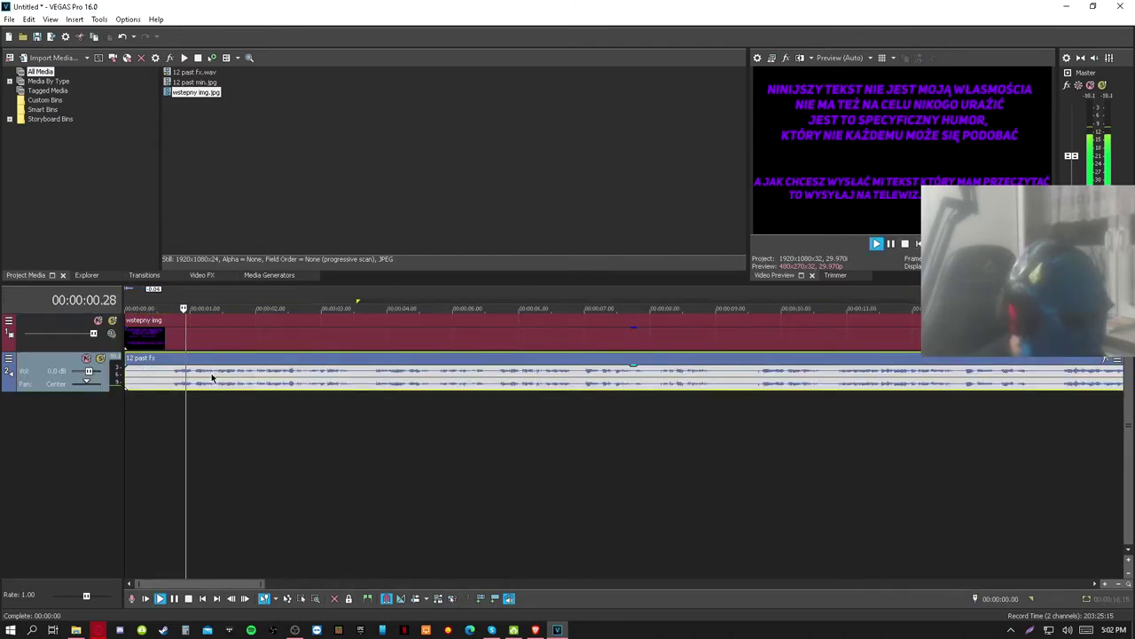
key(space)
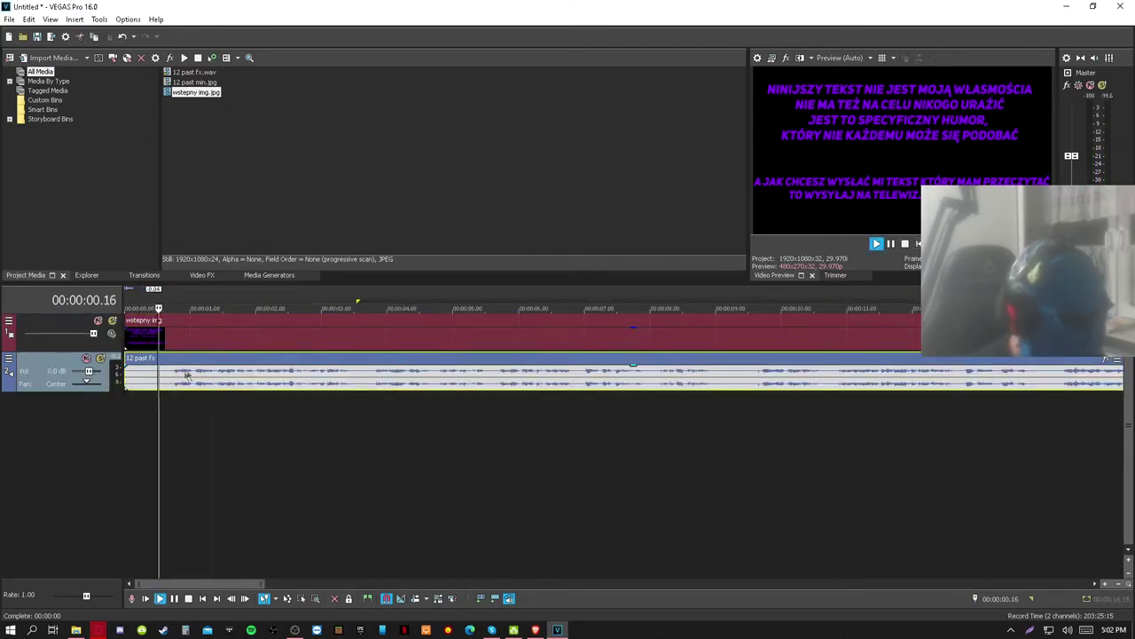
scroll(308, 364, down, 4)
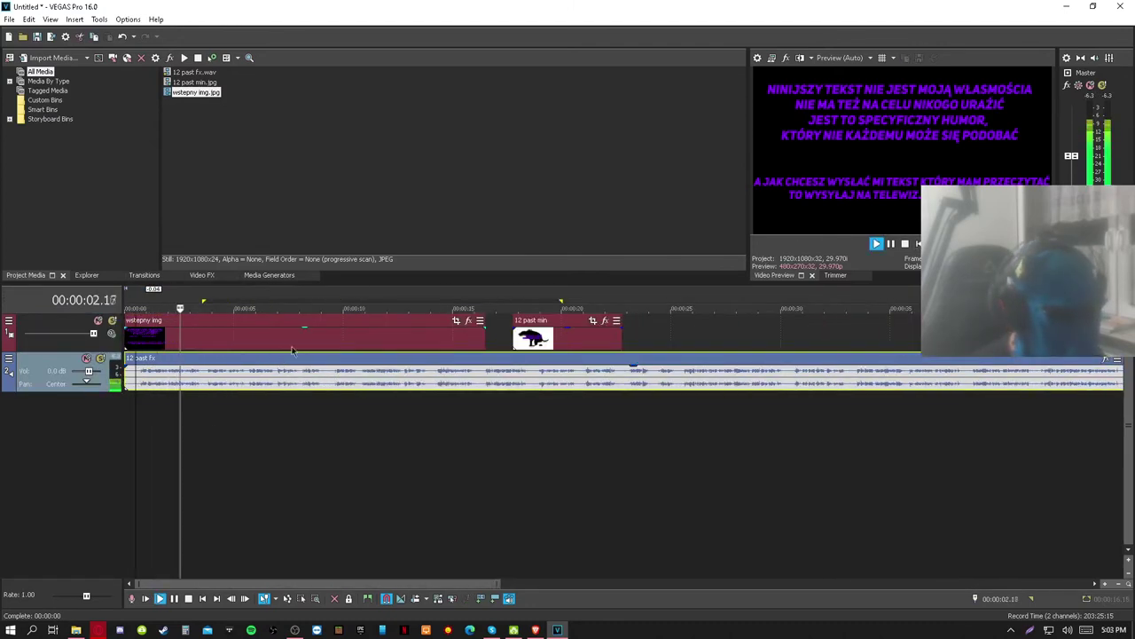
click(446, 347)
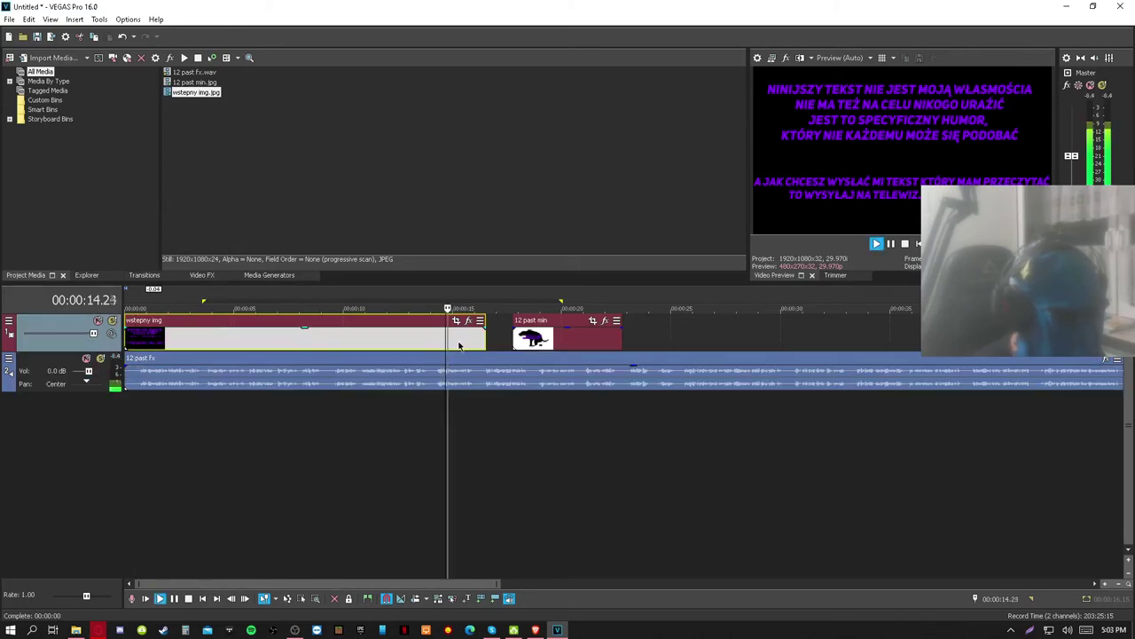
key(Return)
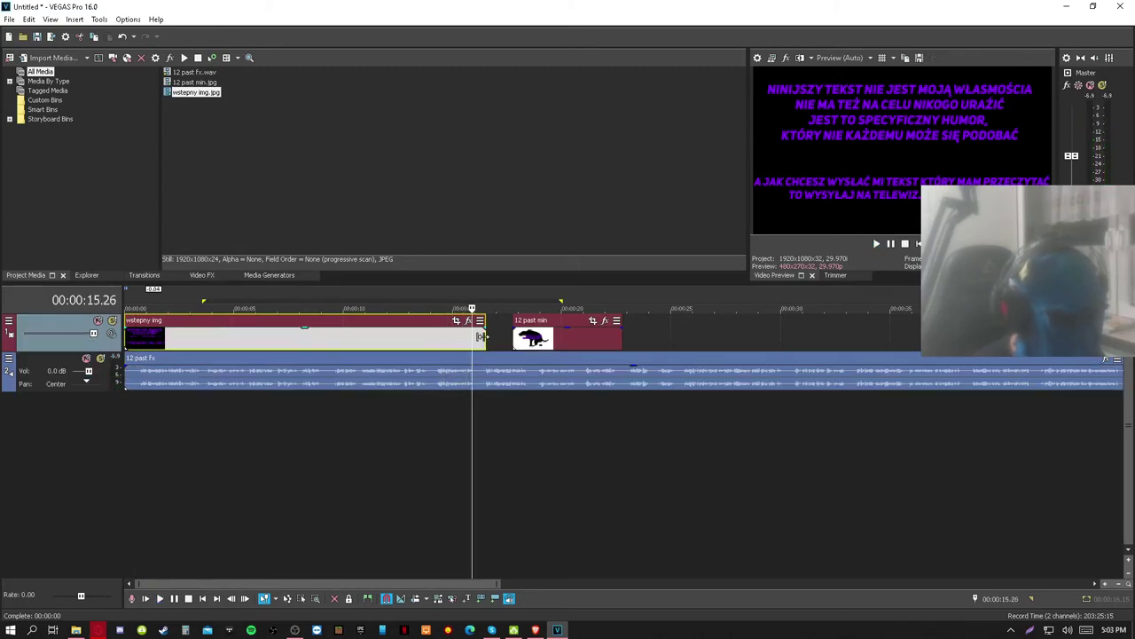
drag(481, 337, 470, 337)
Move the 12 past min image directly after the intro image and extend it to the end of the audio.
drag(560, 340, 520, 340)
scroll(672, 334, down, 4)
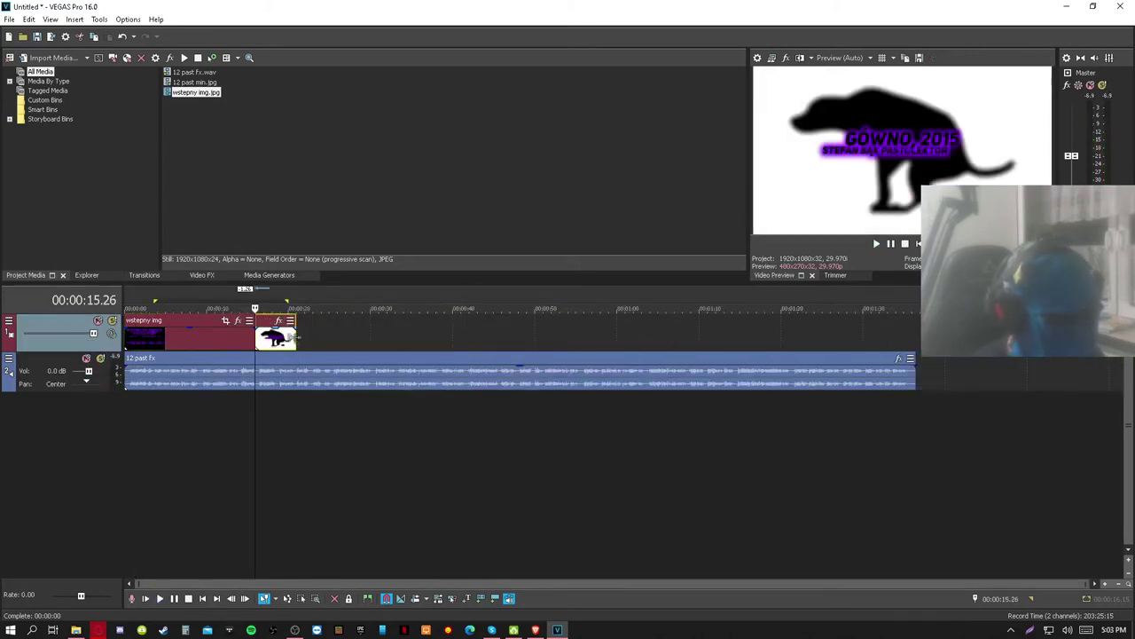
drag(294, 337, 914, 338)
Render the project as 12 past.mp4 in MAGIX AVC/AAC MP4 format with the Internet HD 720p 29.97 fps (AMD VCE) template.
scroll(894, 339, up, 5)
key(Return)
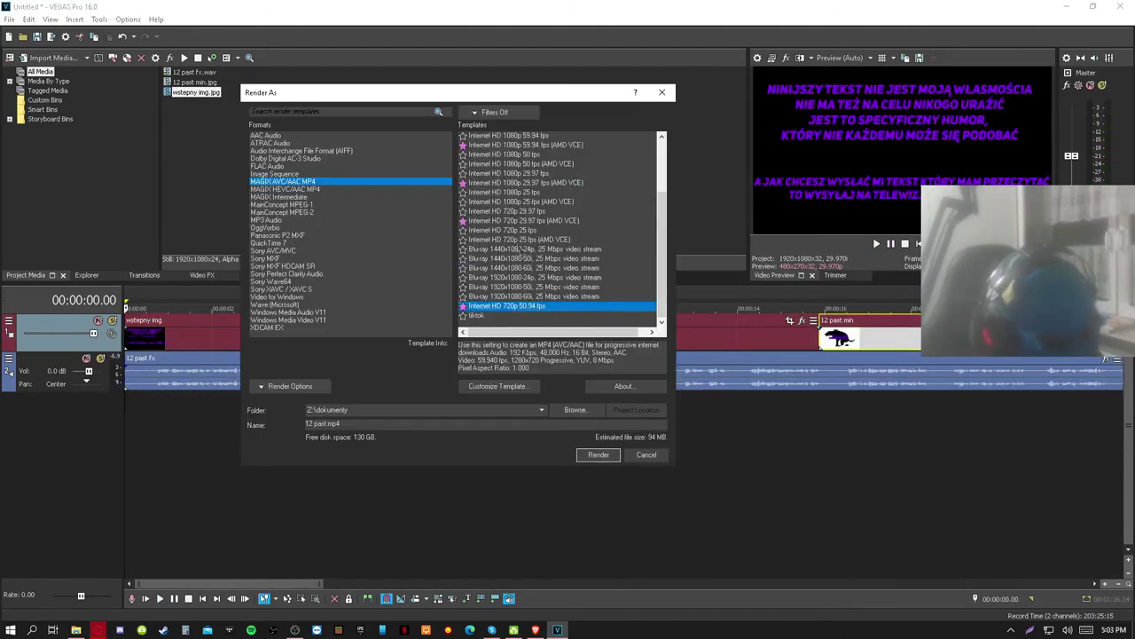
click(514, 230)
click(515, 220)
click(599, 454)
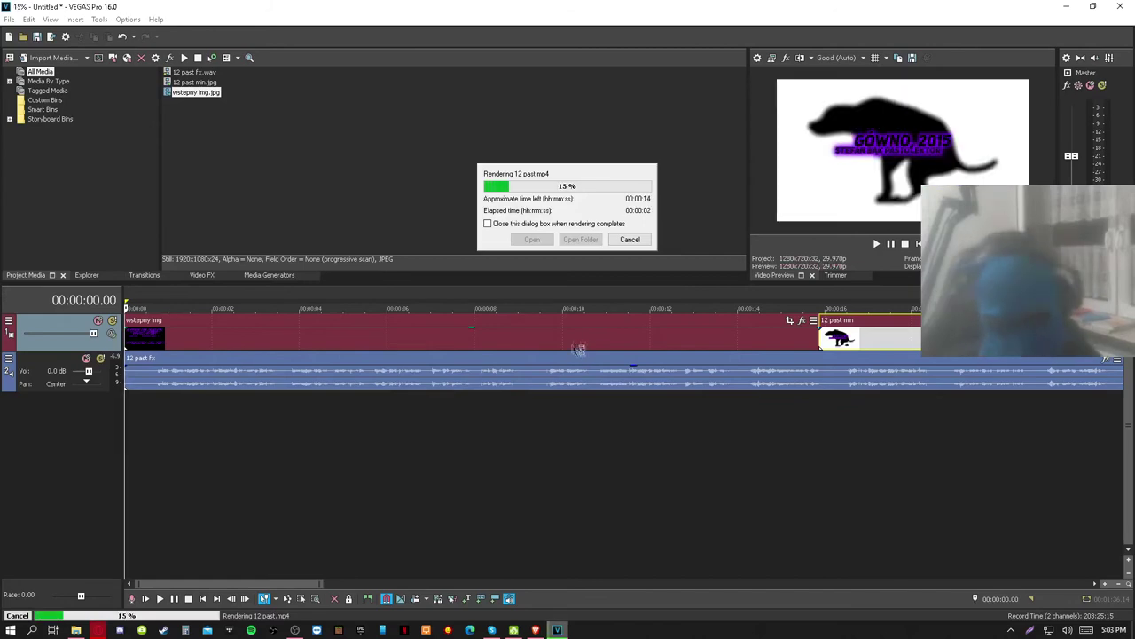
Switch to the Brave browser, upload 12 past.mp4 in YouTube Studio and save it with private visibility.
key(alt+Tab)
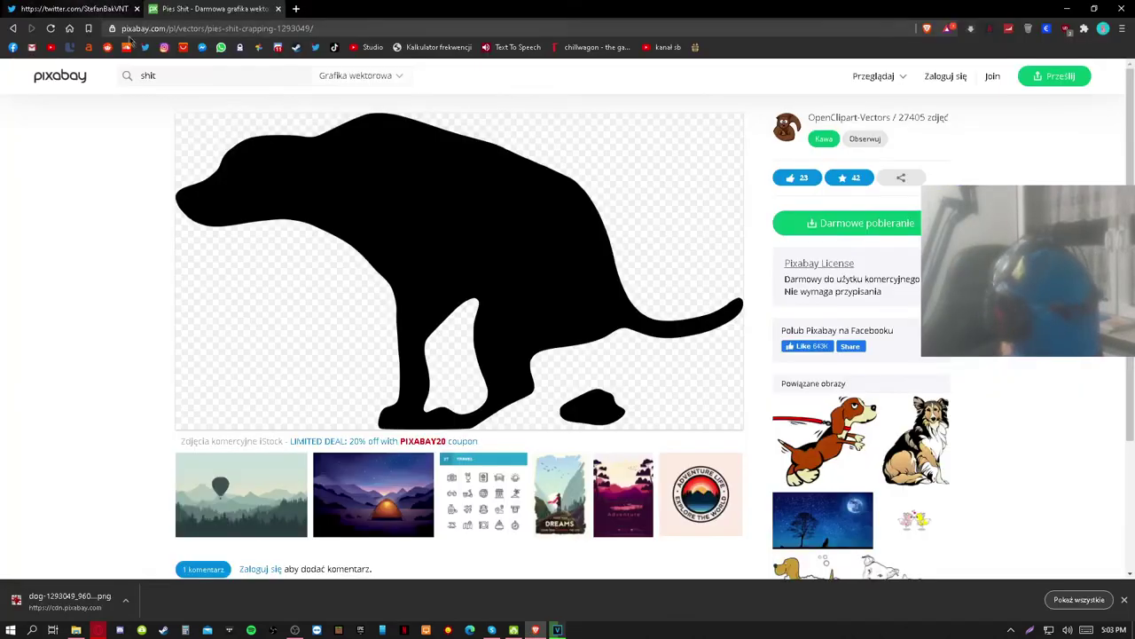
click(361, 49)
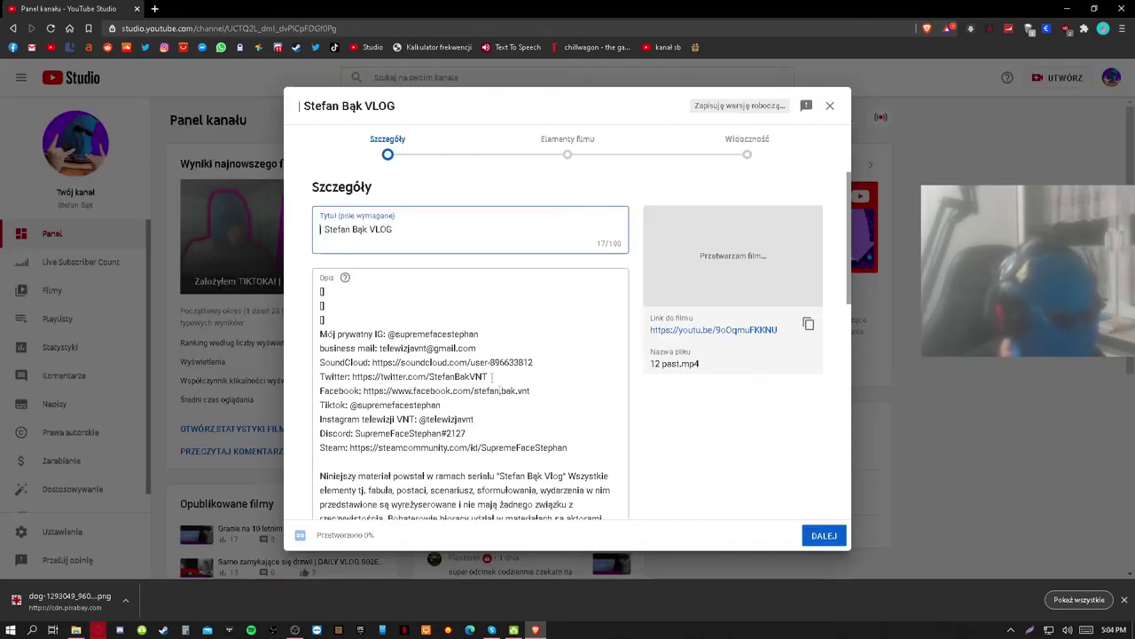
scroll(492, 376, down, 5)
click(824, 534)
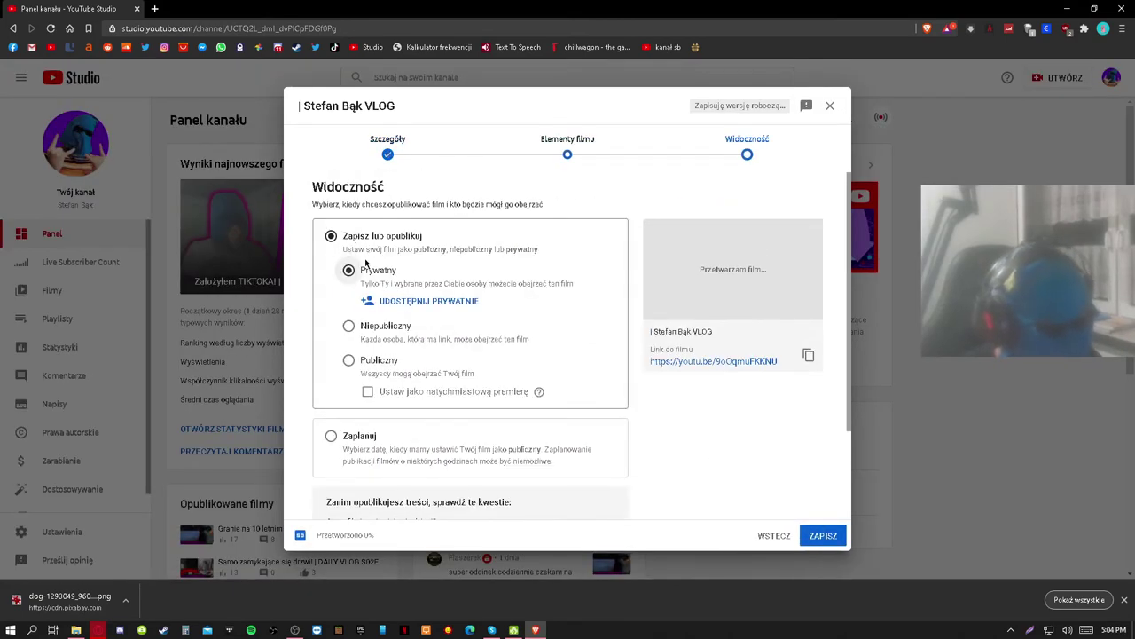
click(821, 535)
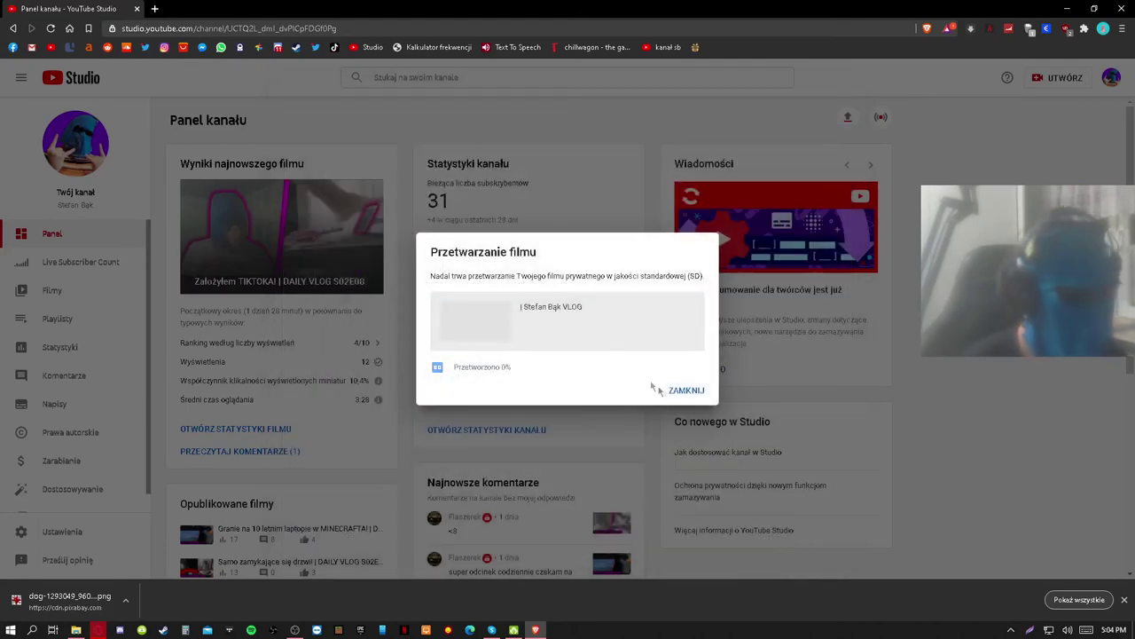
click(684, 389)
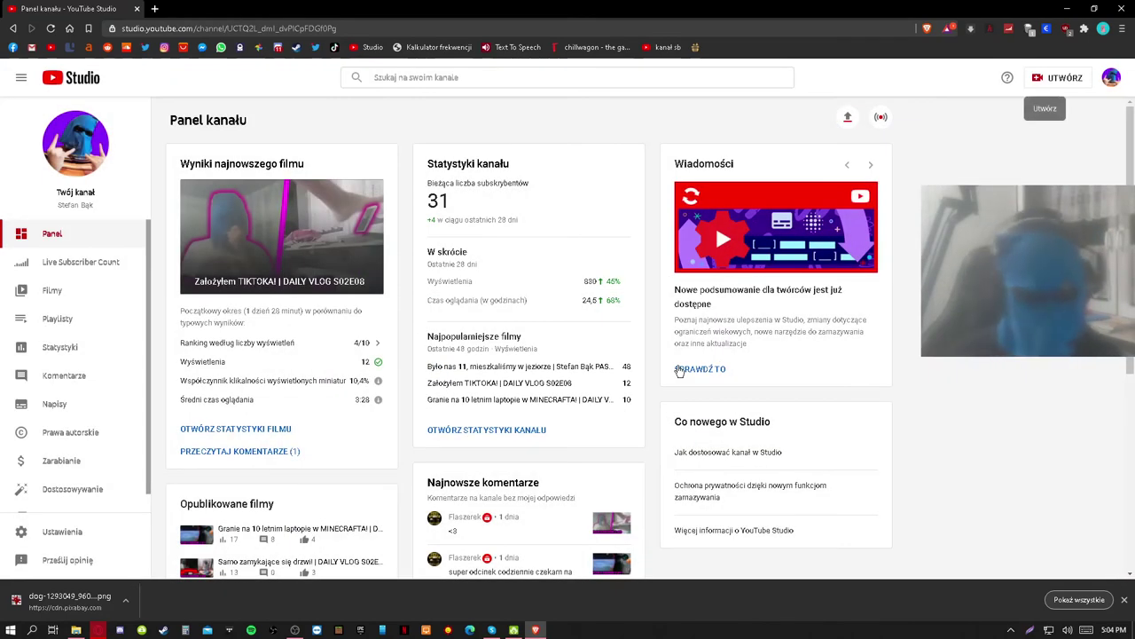
Open the channel's list of uploaded videos in YouTube Studio.
click(71, 290)
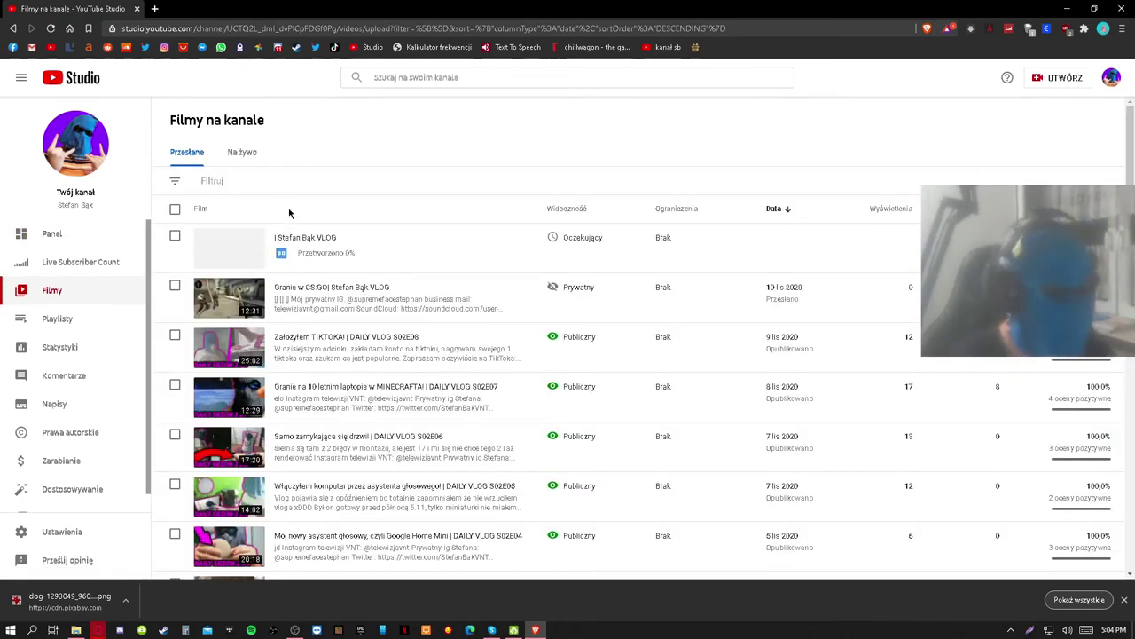
mouse_move(266, 300)
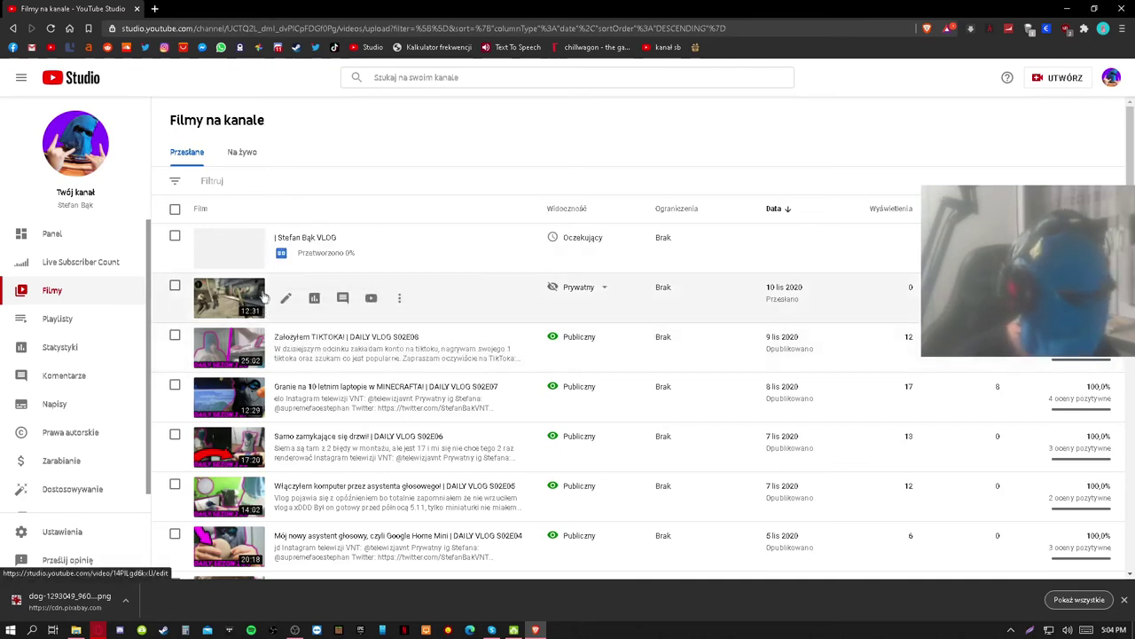